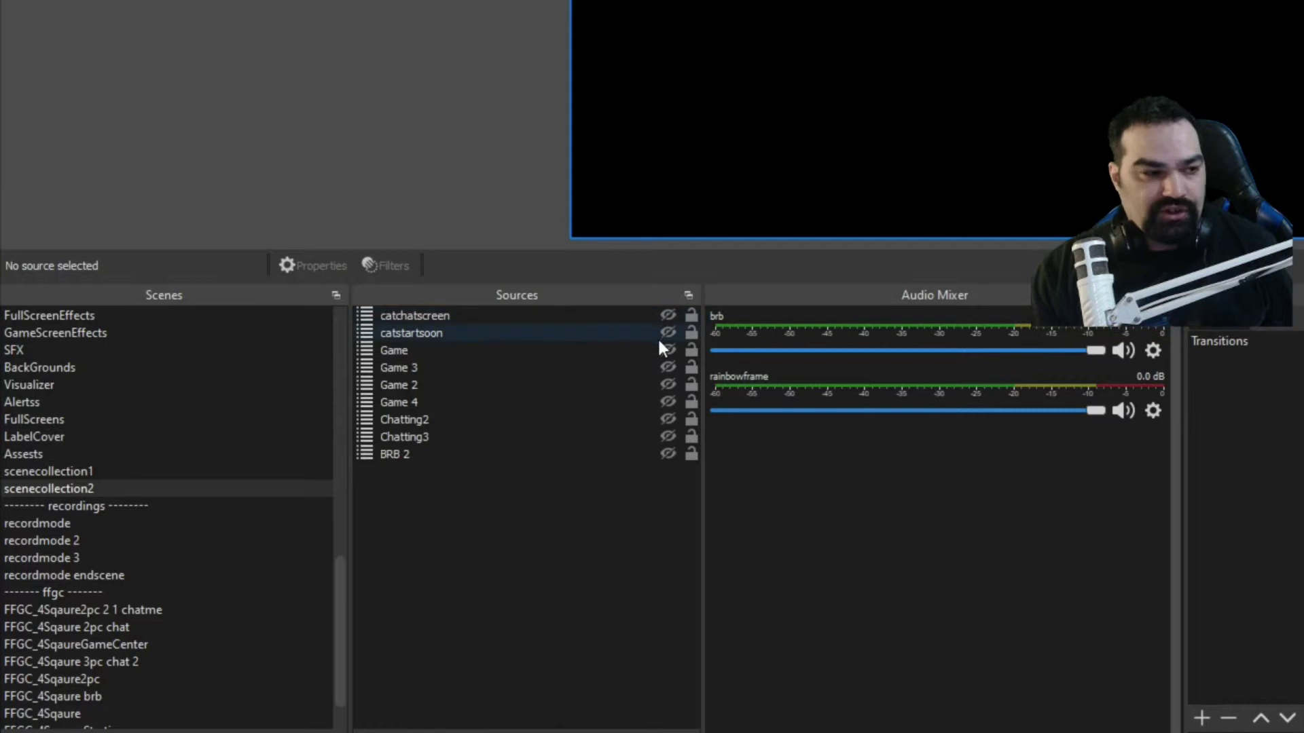
# Show the catchatscreen source in the scenecollection2 scene and open the scenecollection1 scene.
pyautogui.click(668, 318)
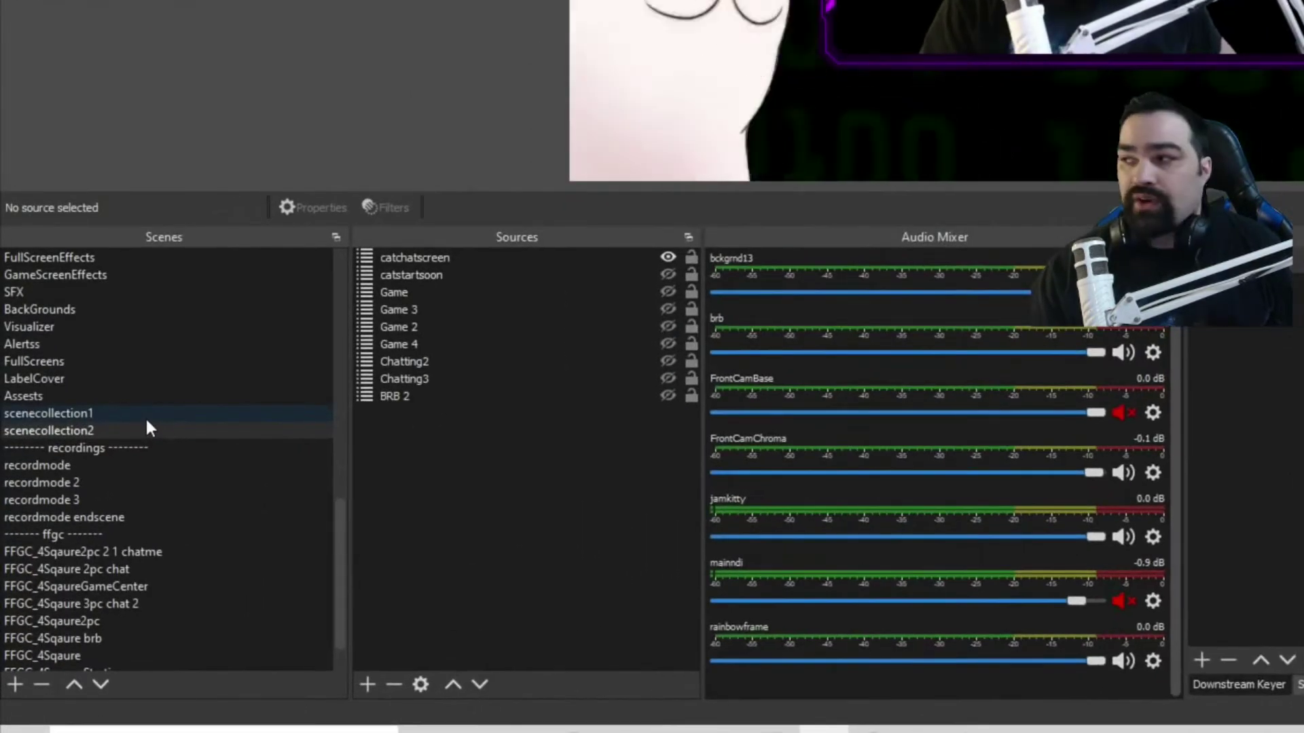
pyautogui.click(147, 420)
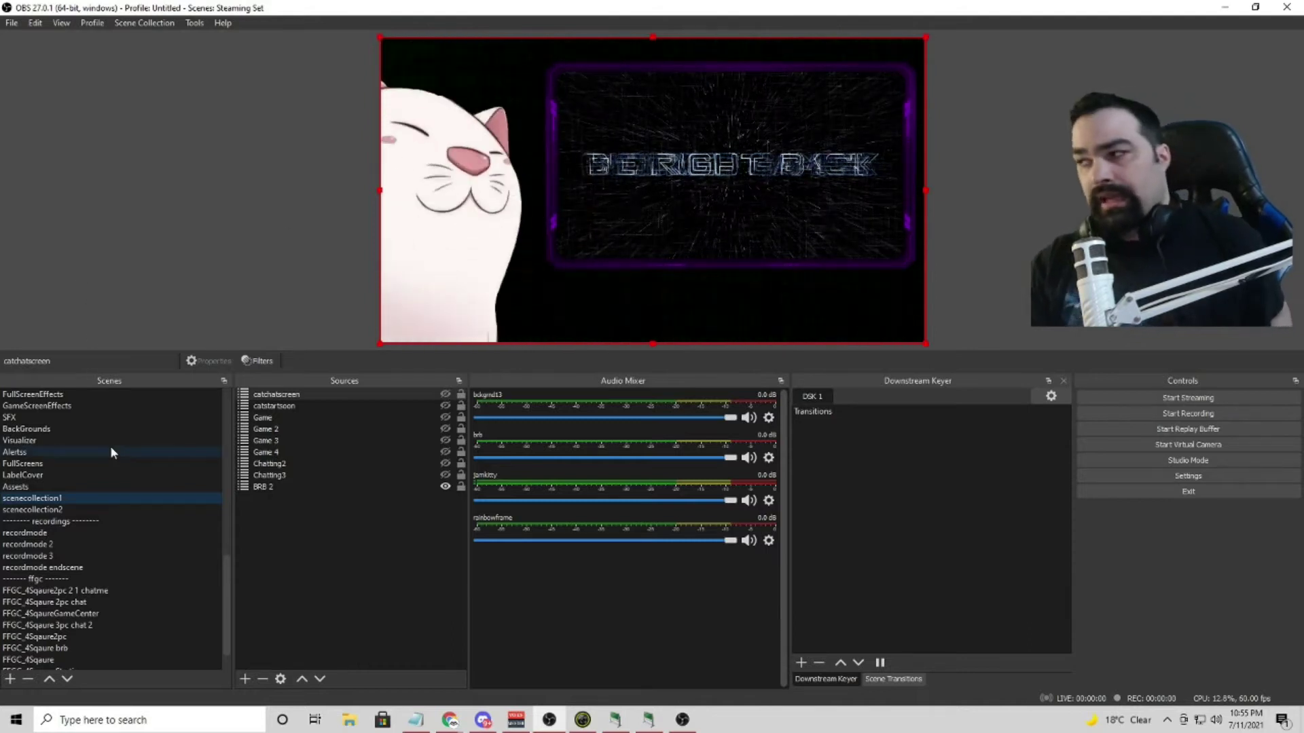
# Open the Transitions scene and inspect its effect filters.
pyautogui.scroll(-1, 110, 445)
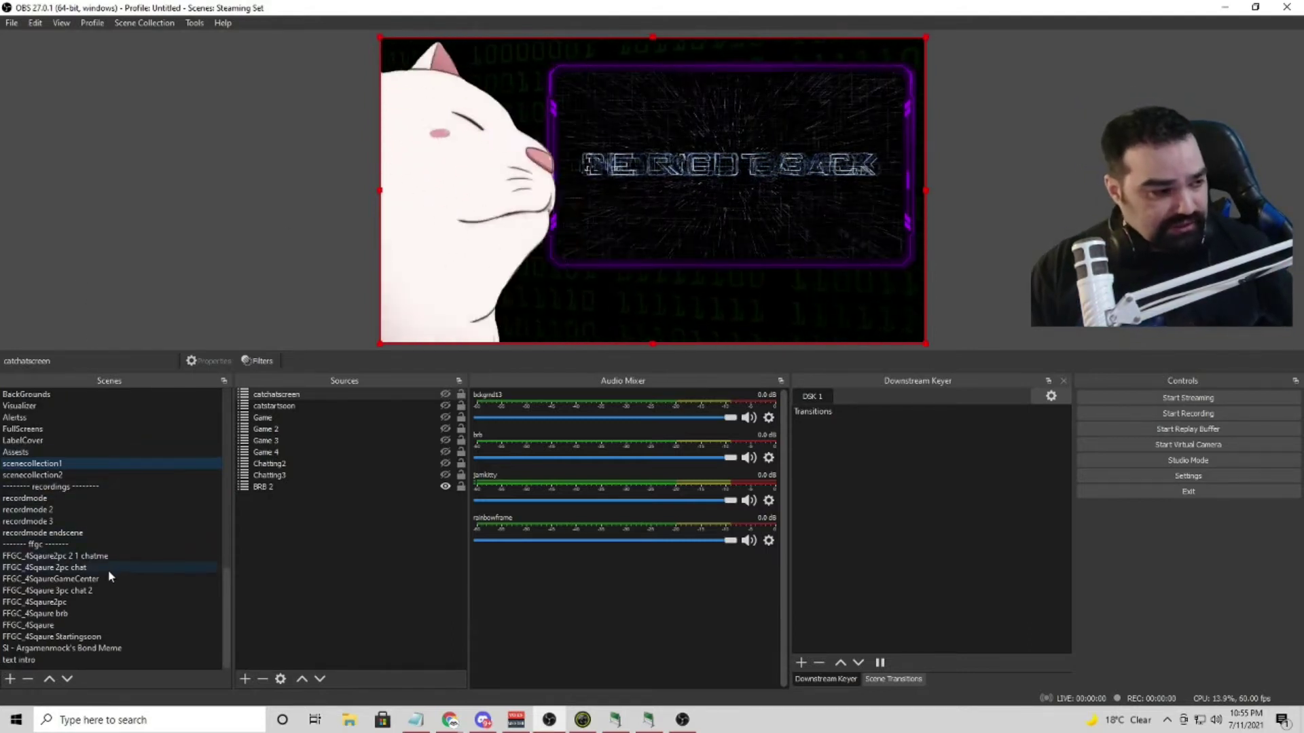
pyautogui.scroll(3, 79, 576)
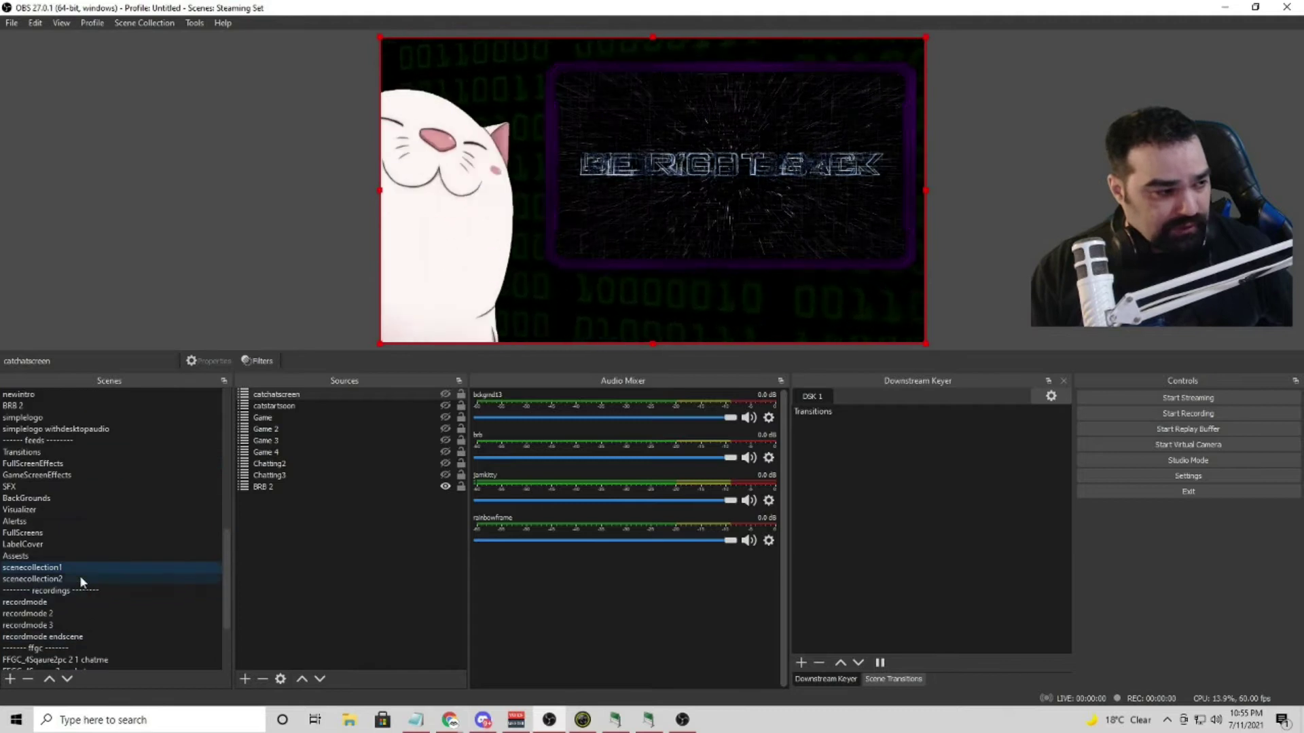
pyautogui.click(72, 453)
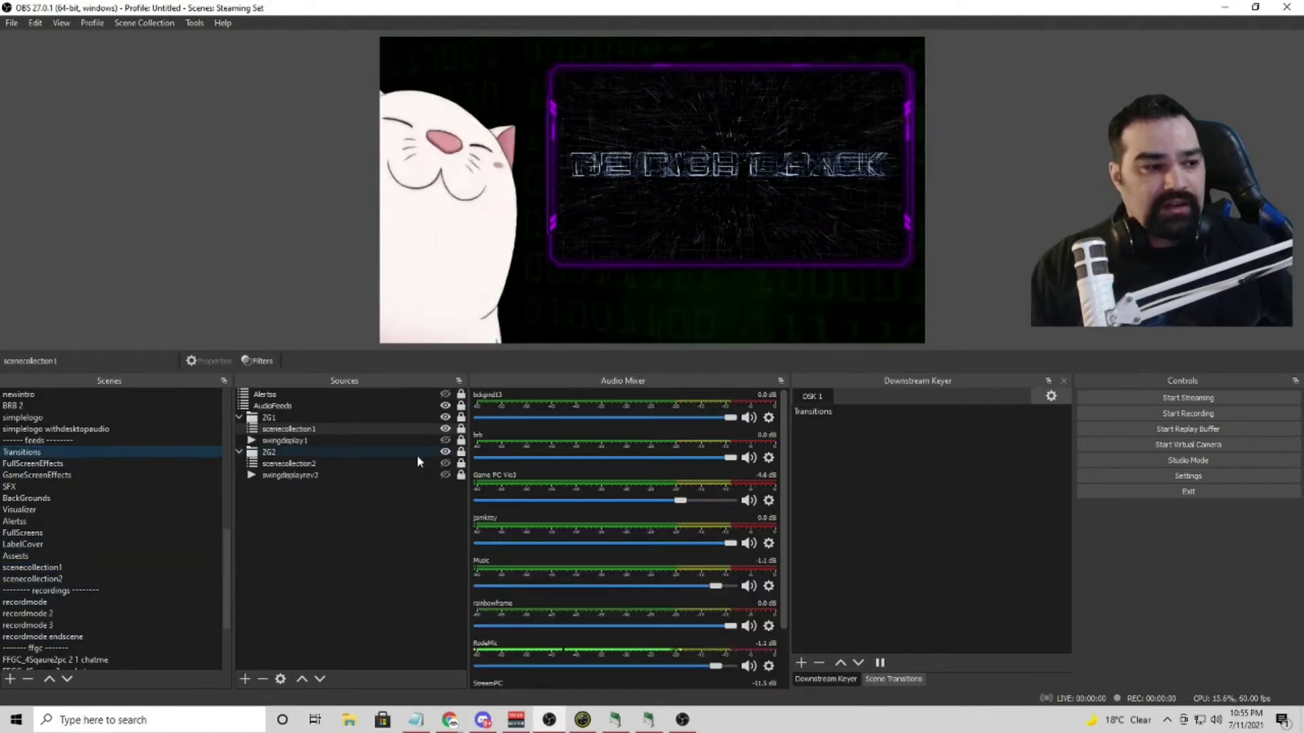
pyautogui.rightClick(114, 448)
pyautogui.click(163, 638)
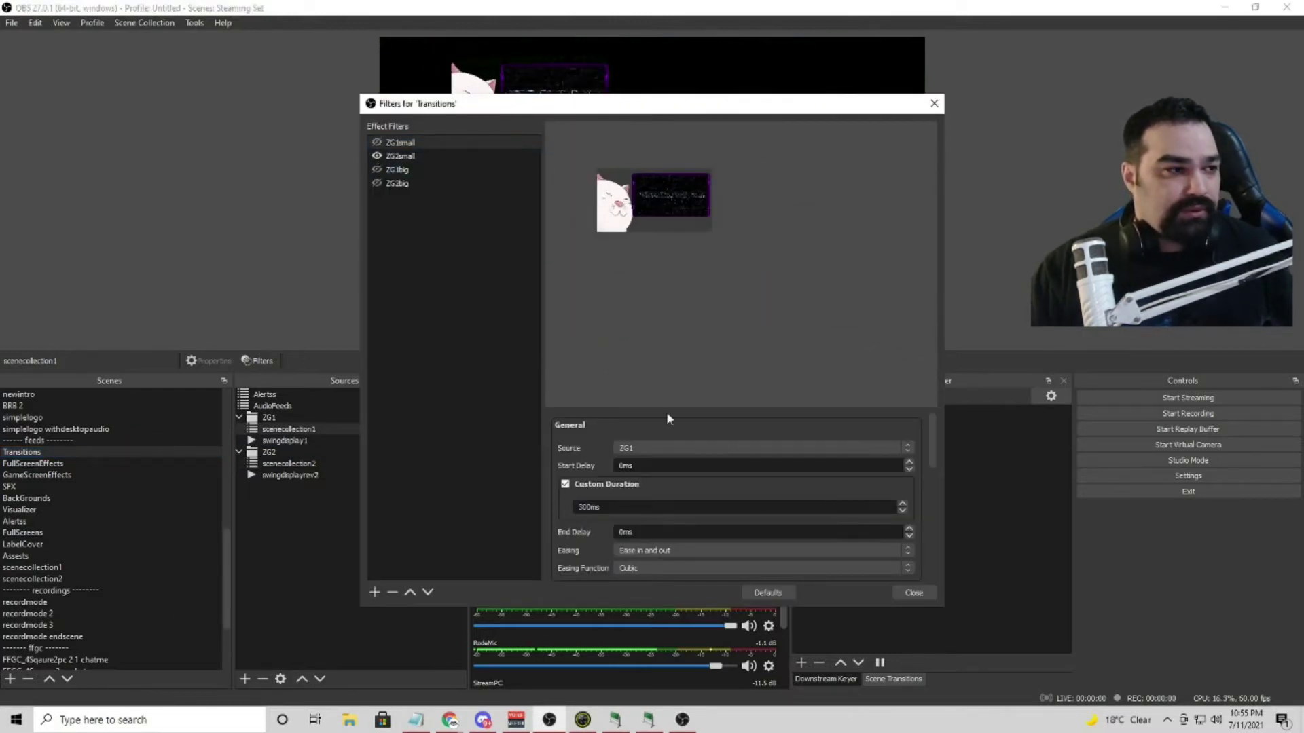
pyautogui.click(915, 592)
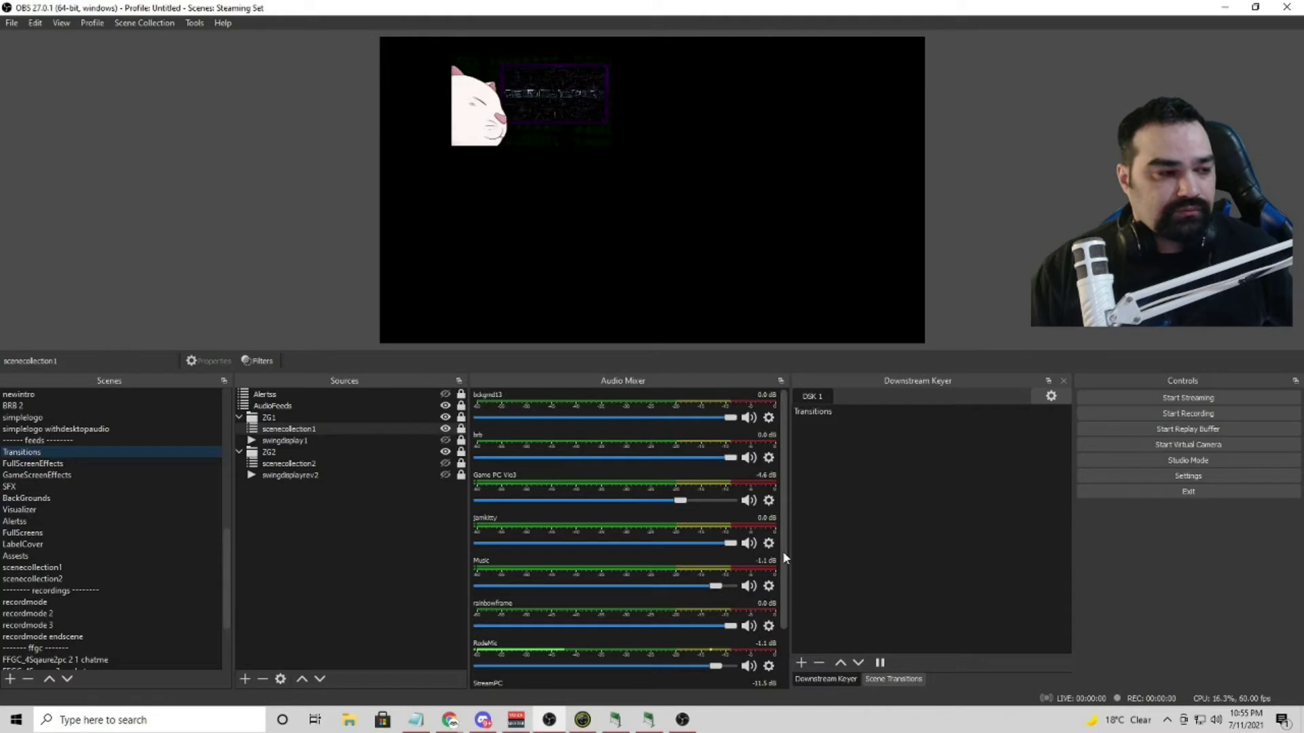
# Check the local file and playback properties of the swingdisplay1 and swingdisplayrev2 media sources.
pyautogui.rightClick(364, 441)
pyautogui.click(387, 435)
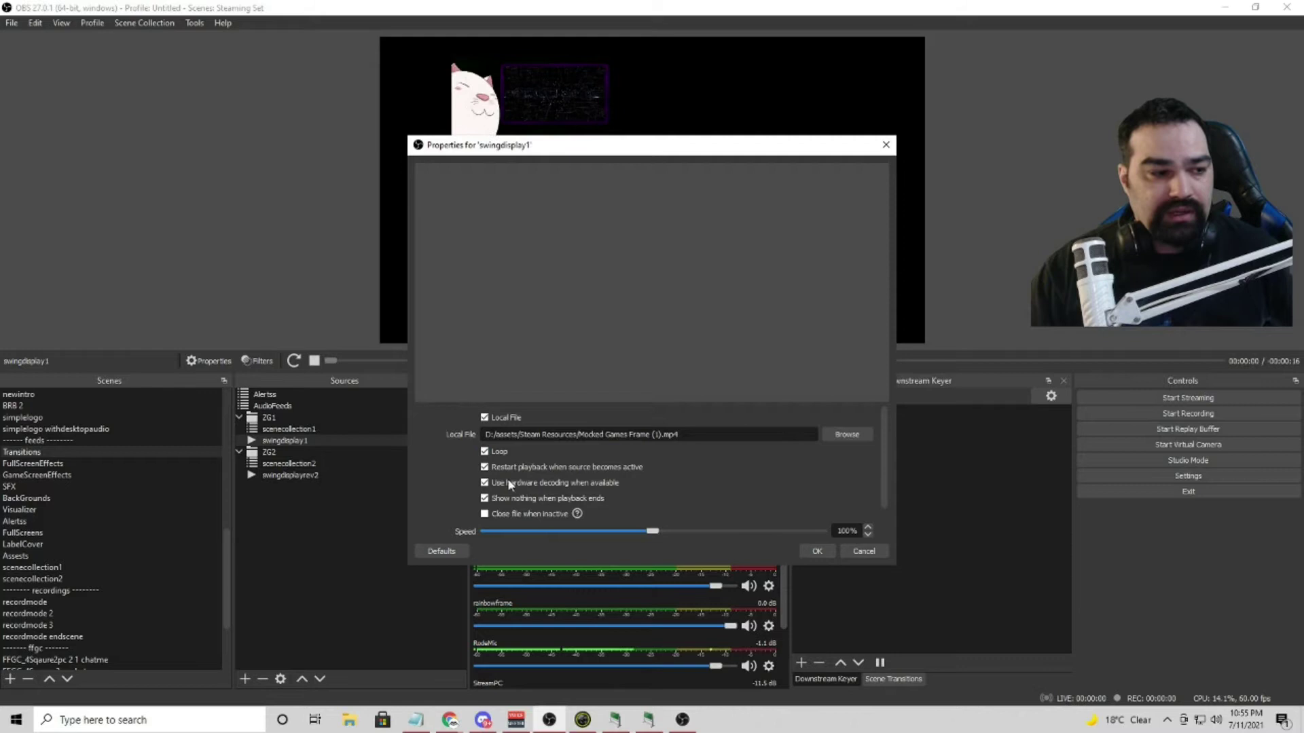
pyautogui.click(803, 550)
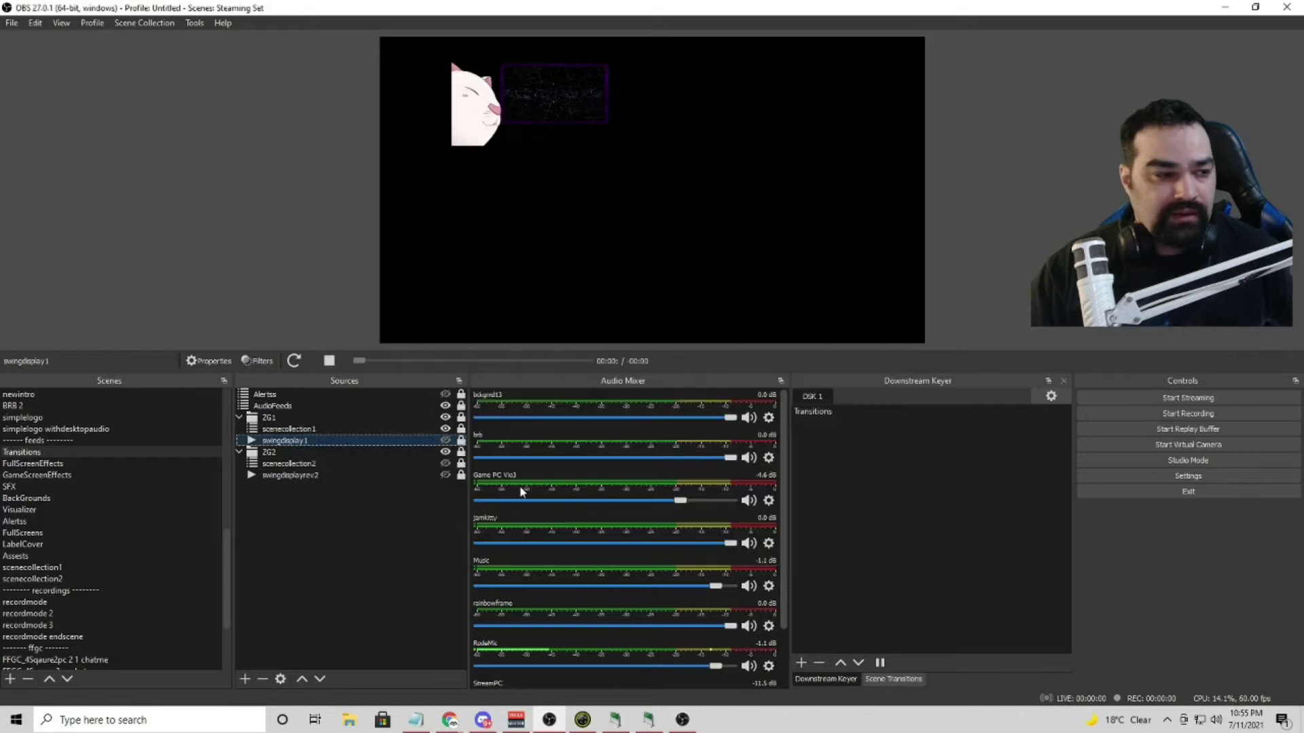
pyautogui.rightClick(345, 478)
pyautogui.click(367, 469)
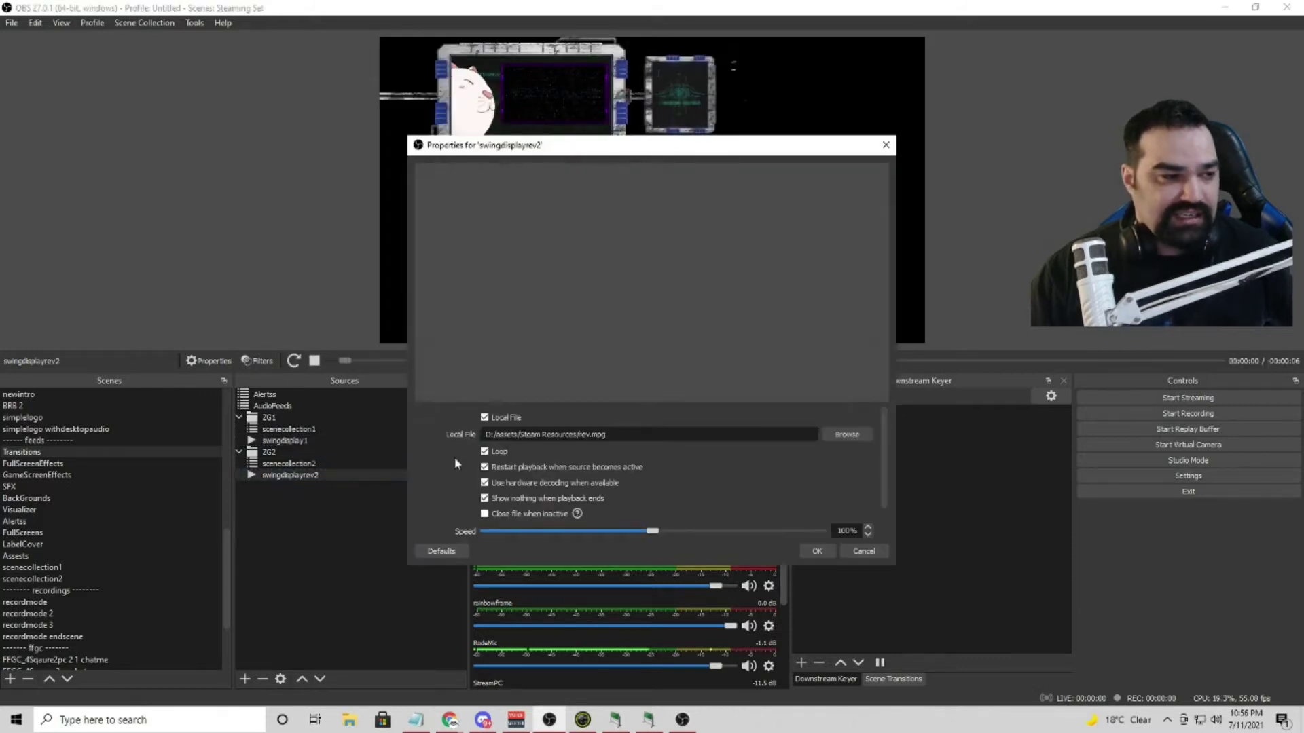
pyautogui.click(815, 552)
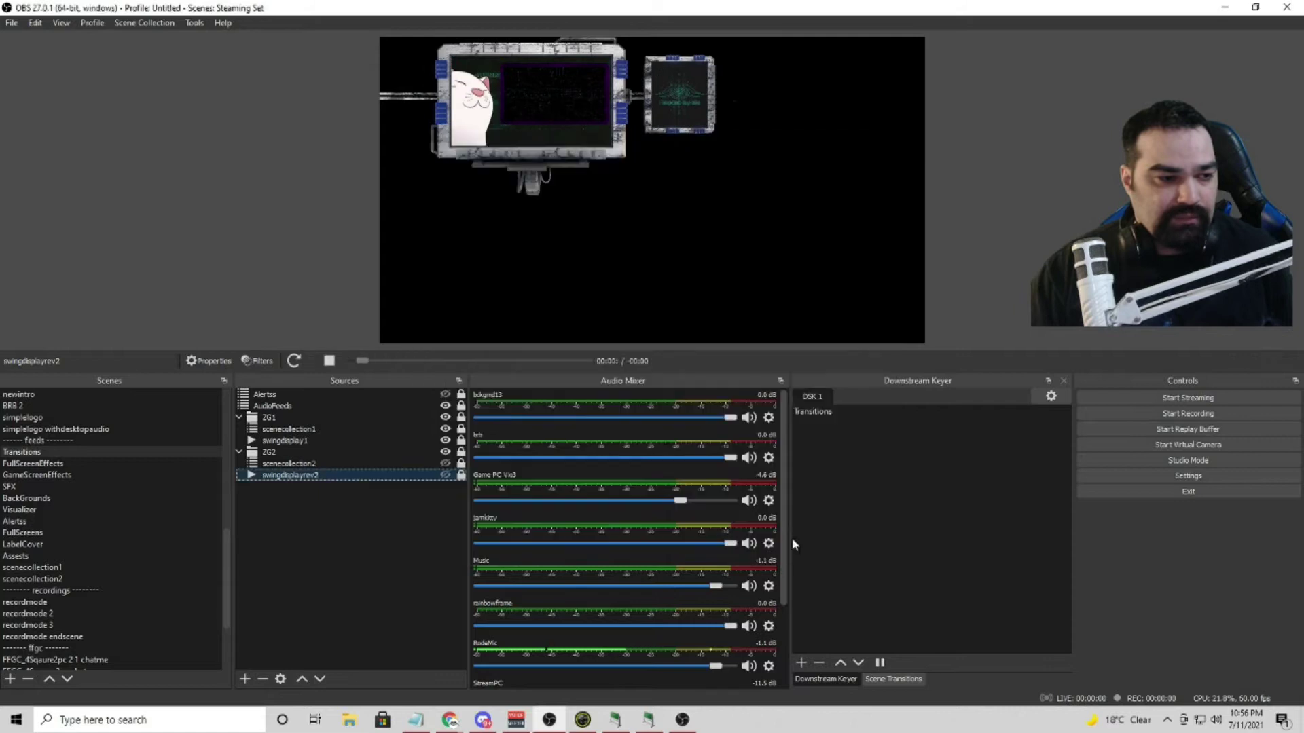
# Show the swingdisplayrev2 source and trigger the ZG2big filter of the Transitions scene.
pyautogui.click(445, 475)
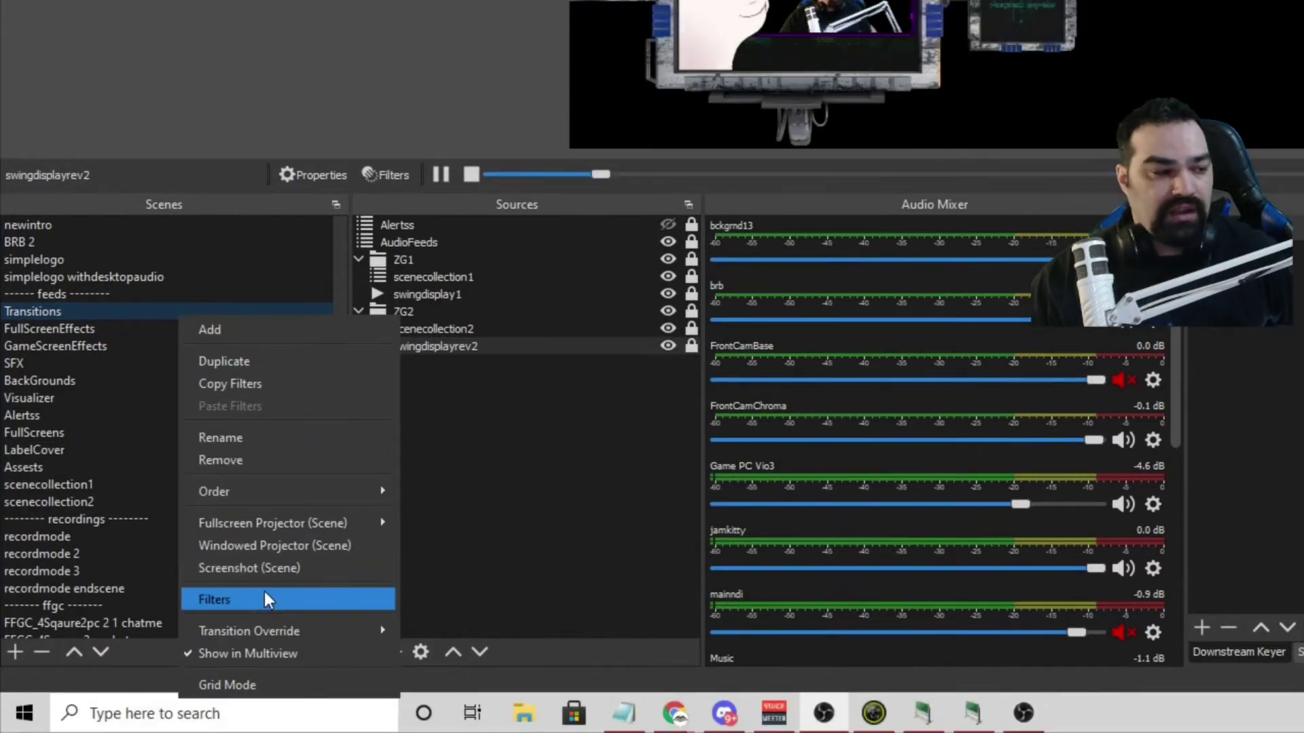
pyautogui.click(264, 599)
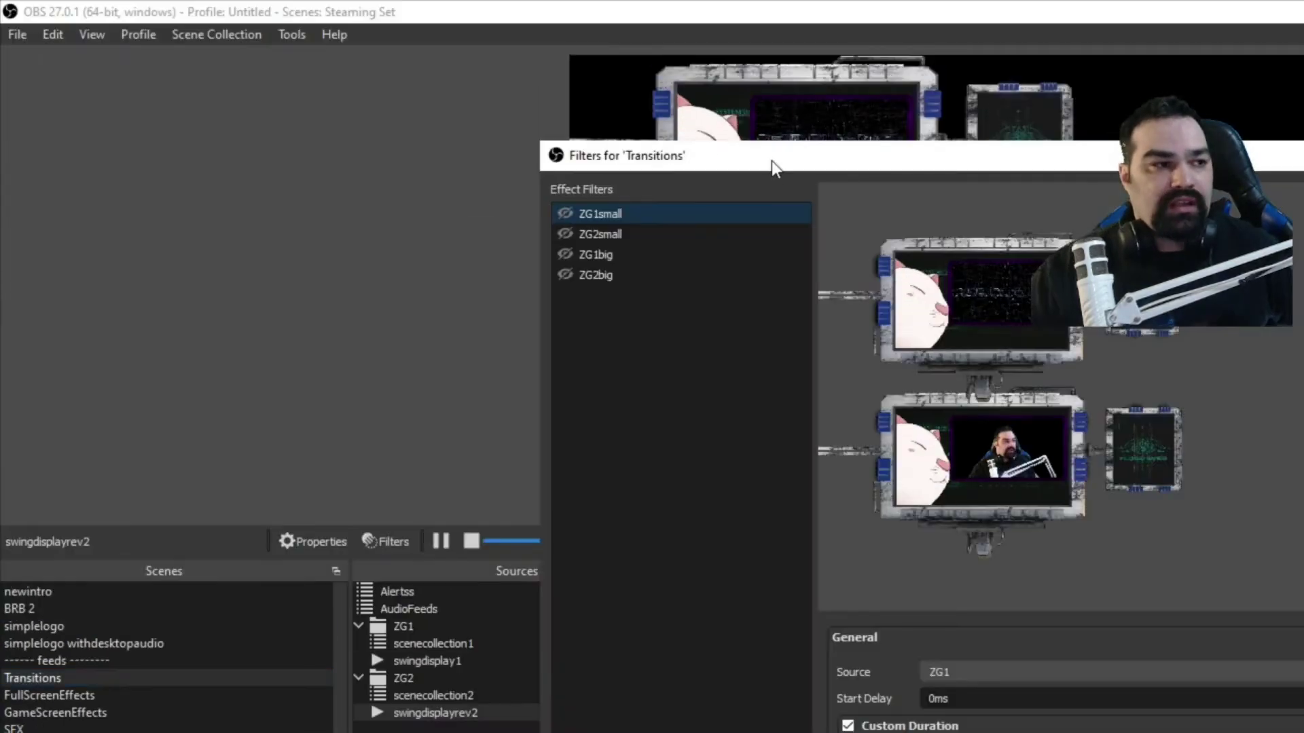
pyautogui.moveTo(771, 160); pyautogui.dragTo(478, 161)
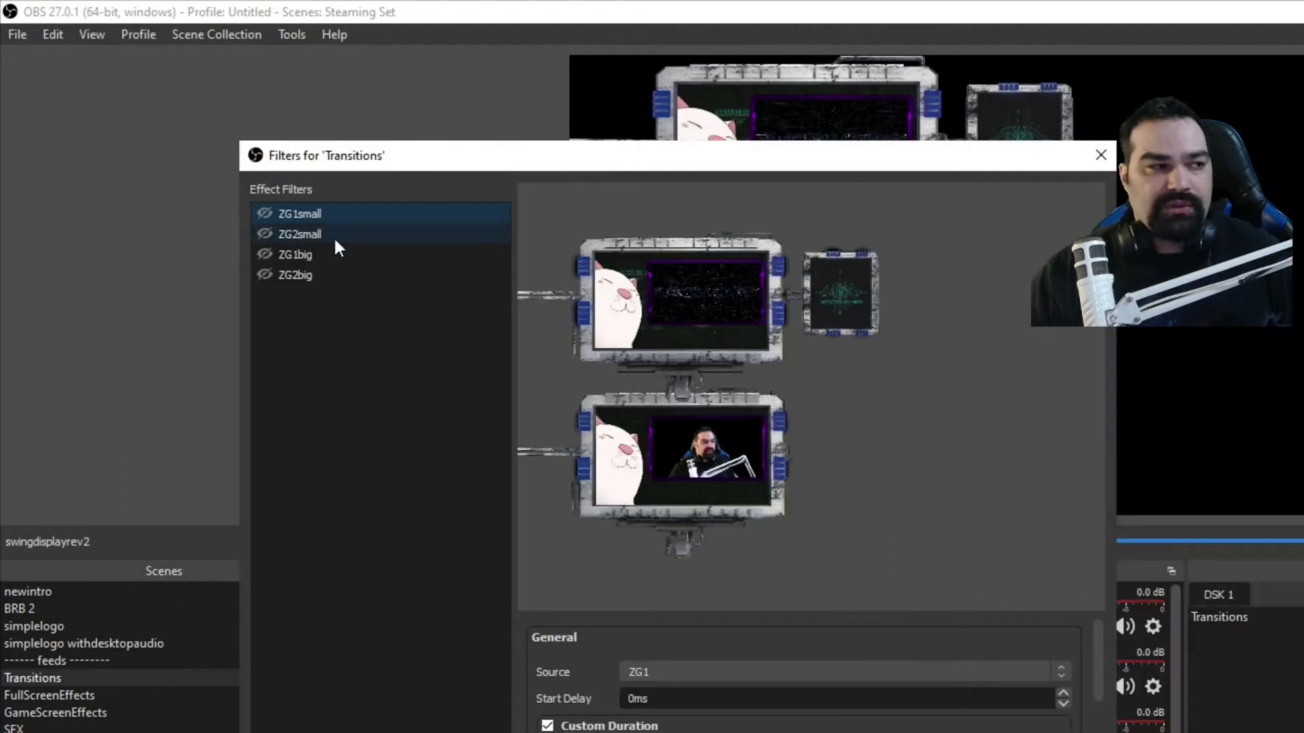
pyautogui.click(262, 274)
# Move the filters window below the preview and trigger the ZG2small filter.
pyautogui.moveTo(576, 160); pyautogui.dragTo(876, 686)
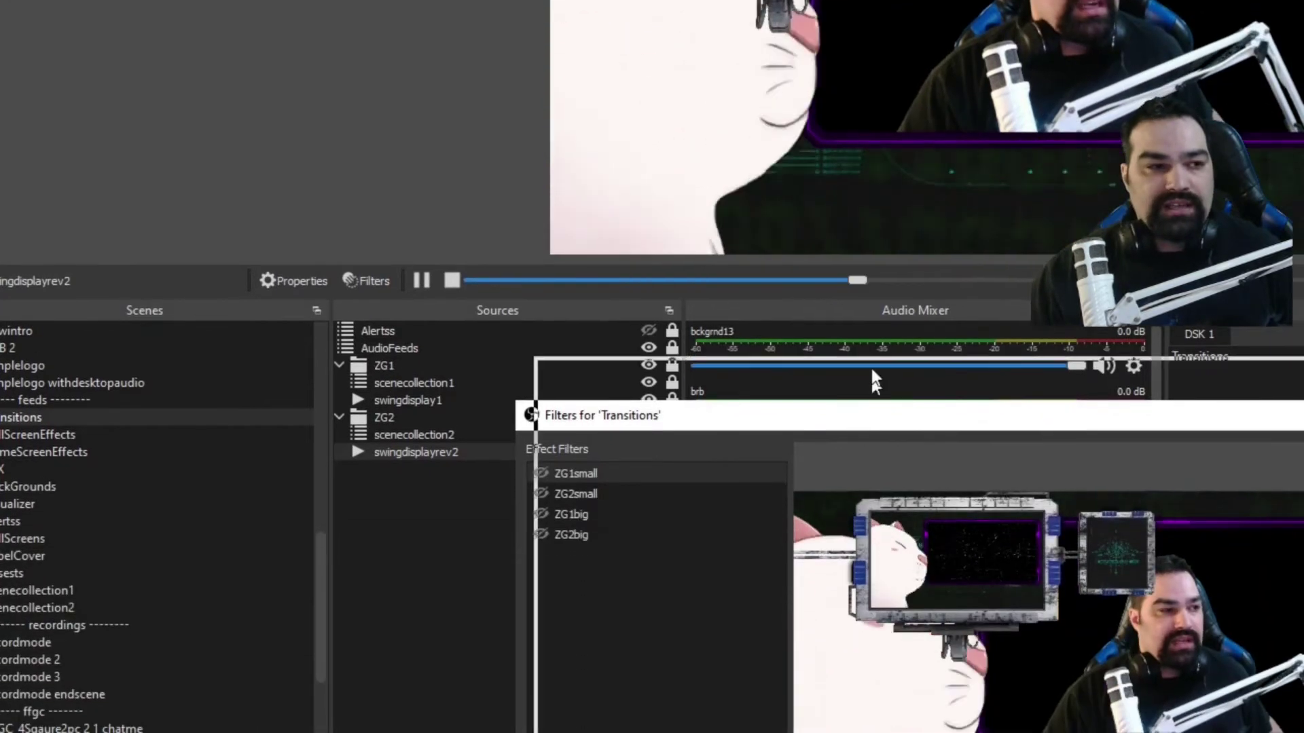
pyautogui.moveTo(873, 380); pyautogui.dragTo(877, 273)
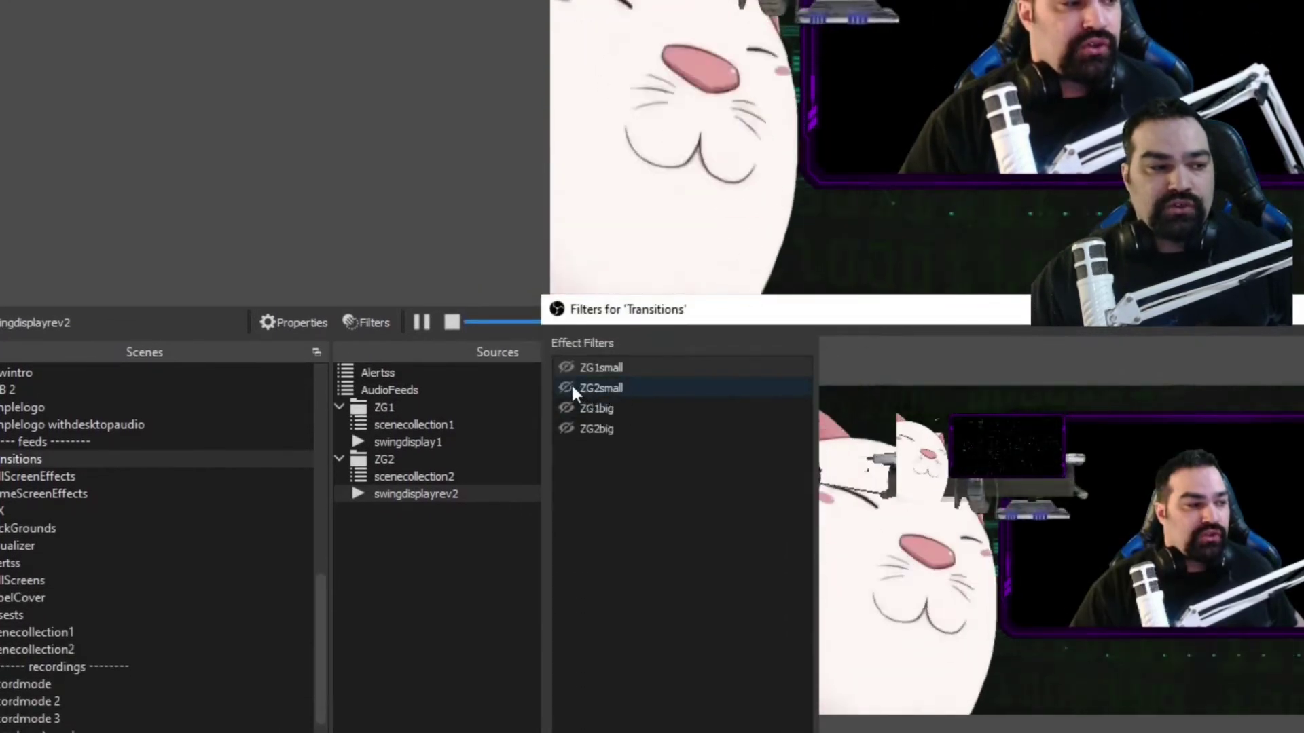
pyautogui.click(566, 387)
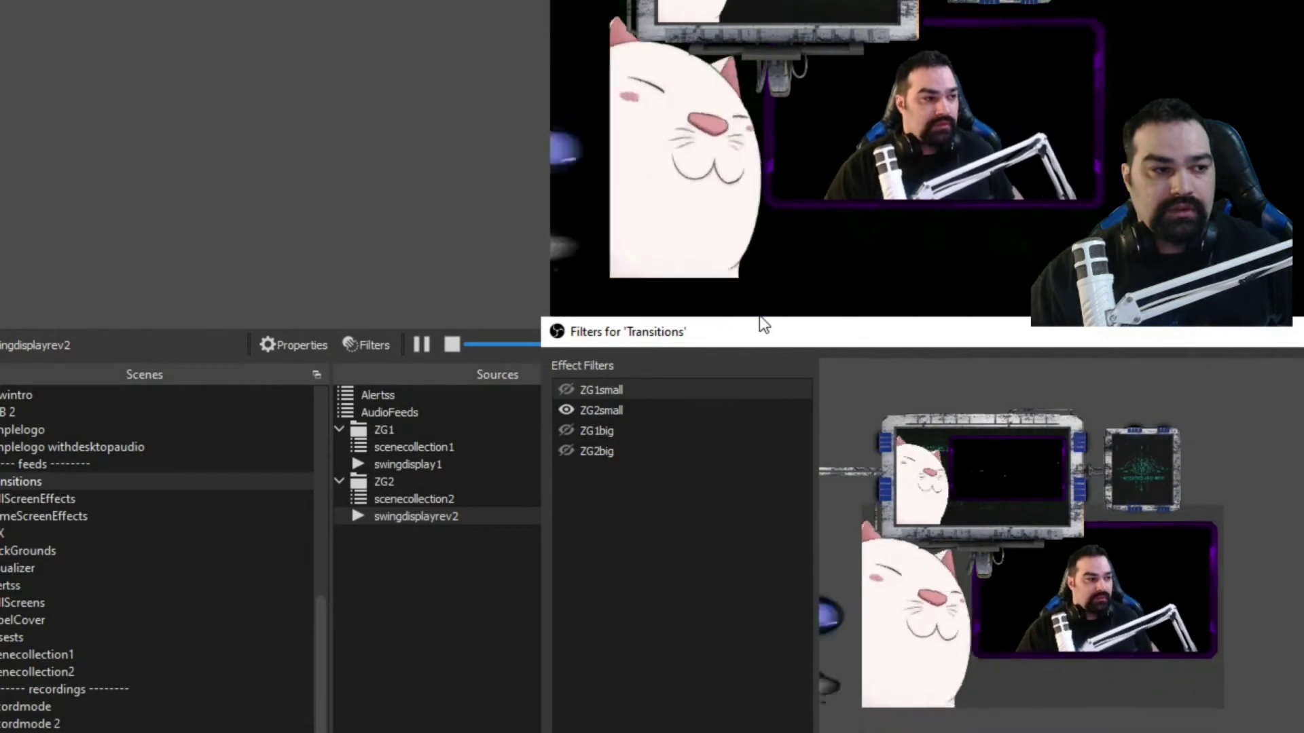
# Reposition the Transitions filters window and trigger the ZG1big filter to enlarge the first display group.
pyautogui.moveTo(824, 329); pyautogui.dragTo(570, 344)
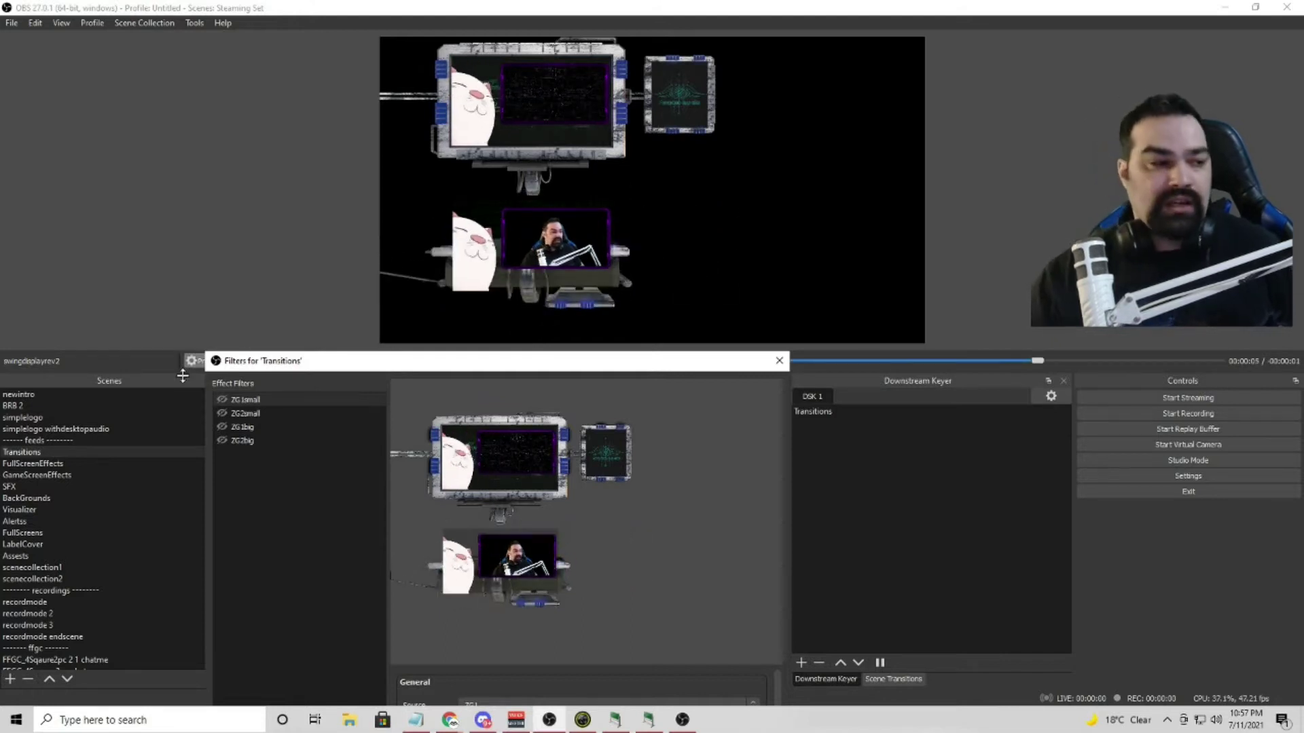
pyautogui.click(249, 438)
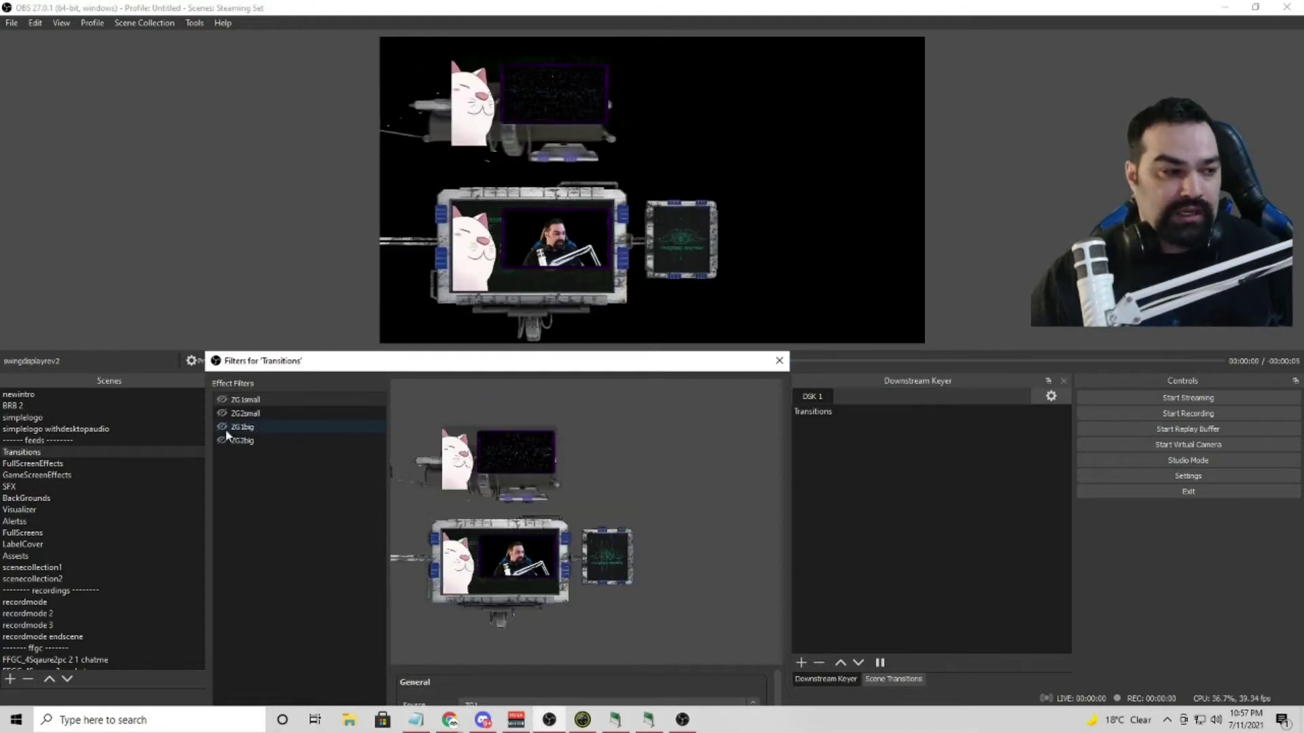
pyautogui.click(223, 428)
pyautogui.click(223, 427)
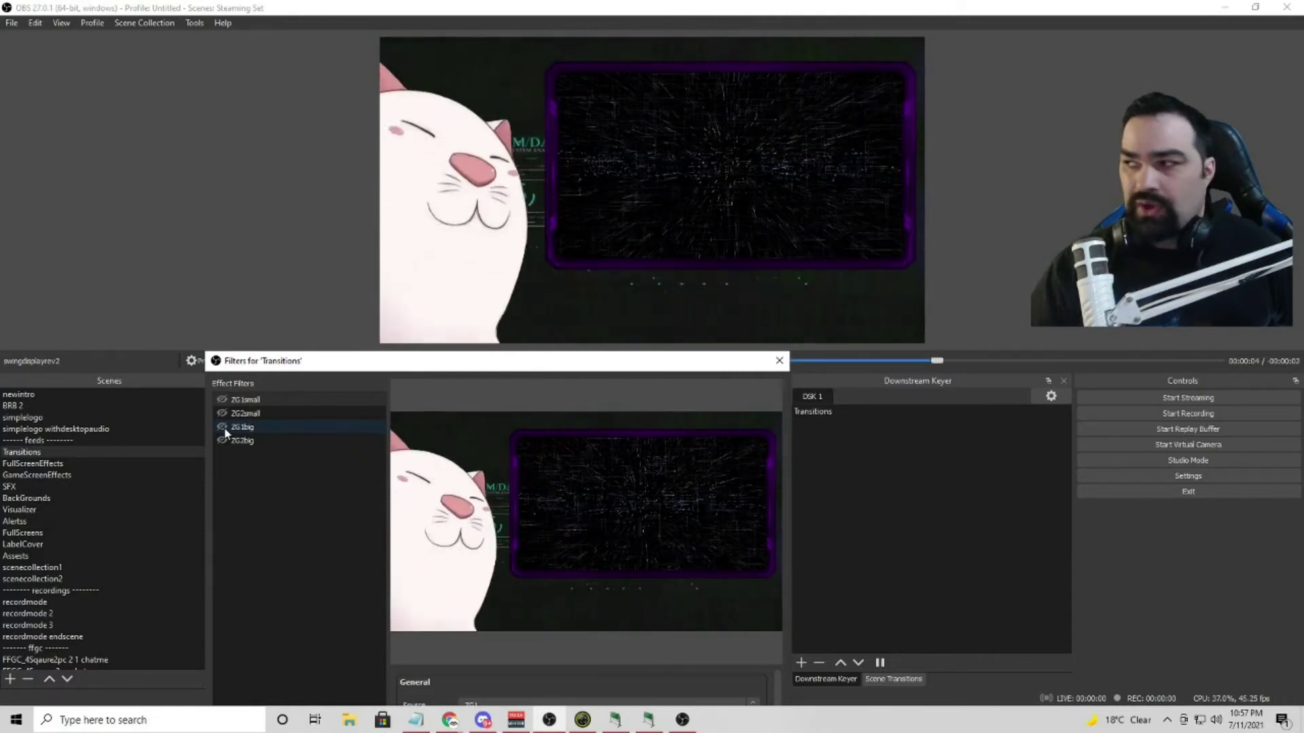
pyautogui.moveTo(401, 365); pyautogui.dragTo(330, 174)
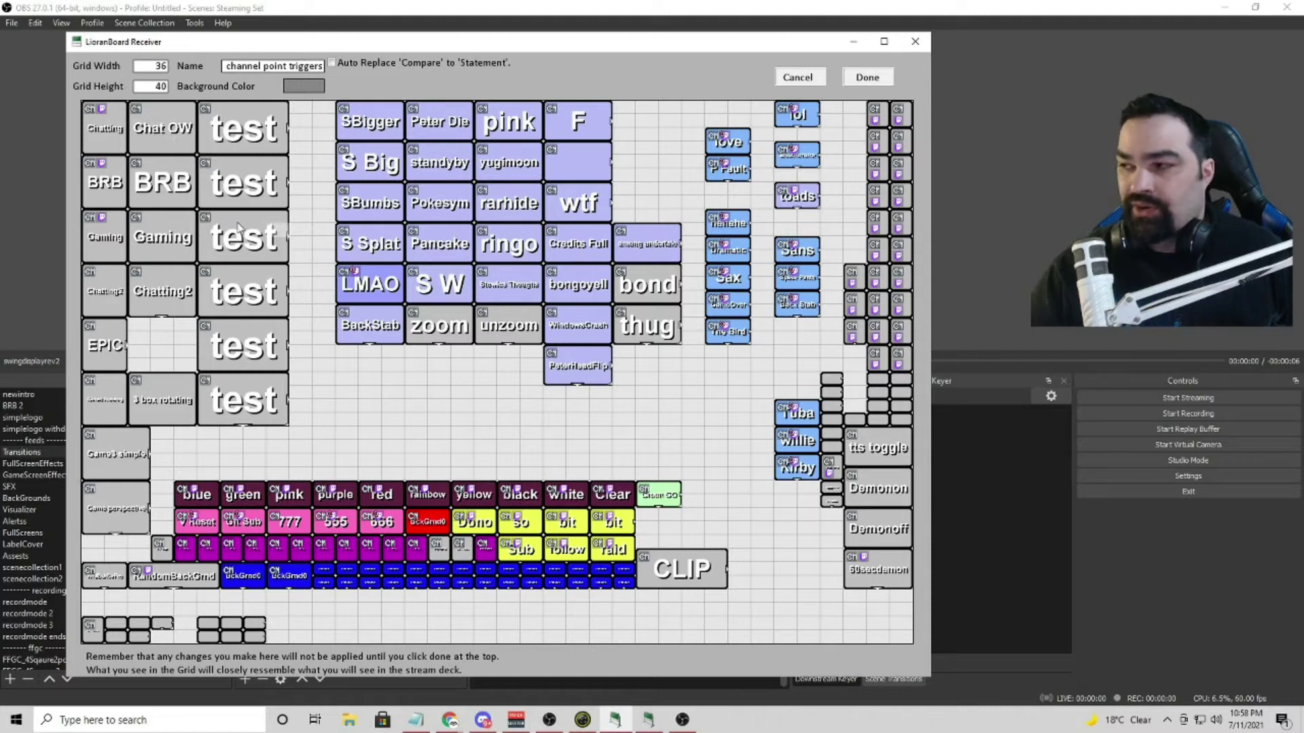
# In LioranBoard Receiver, open the command list of the test button beside Chat OW.
pyautogui.rightClick(247, 146)
pyautogui.click(293, 257)
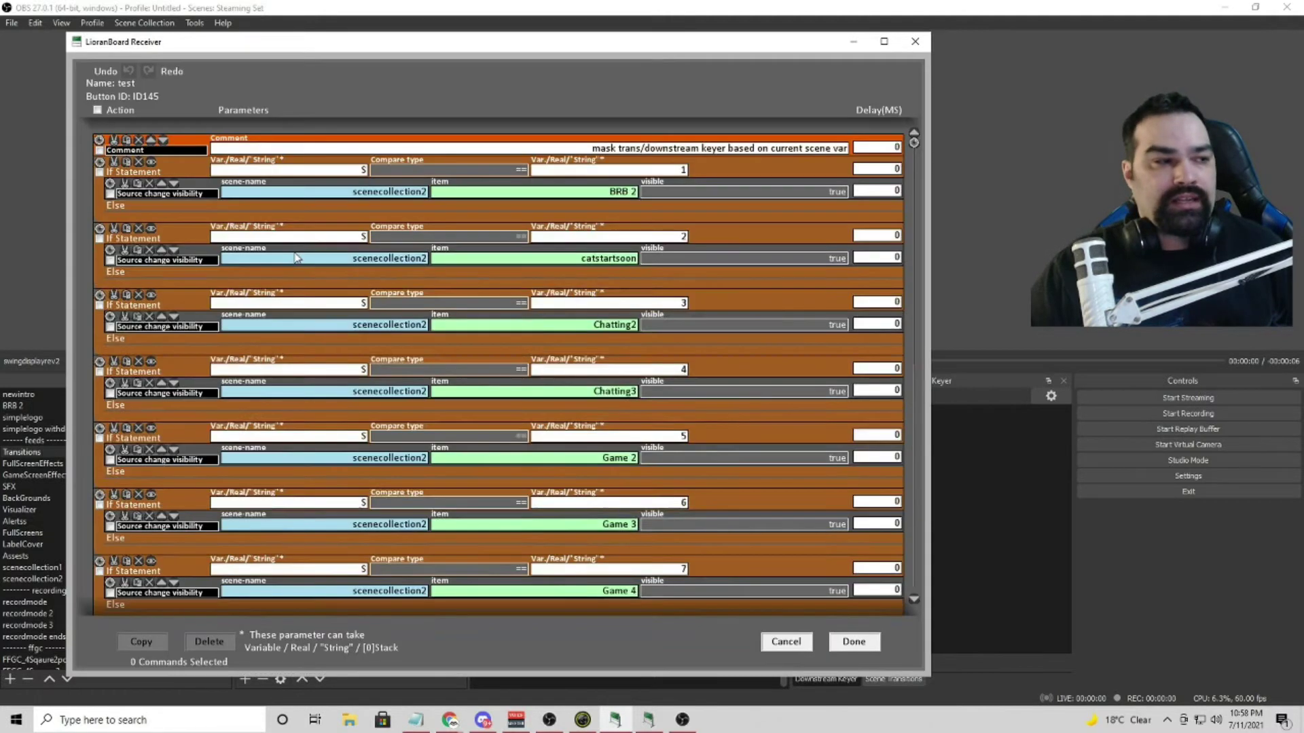
# Examine the If Statements that set source visibility in scenecollection2 according to the current scene variable.
pyautogui.moveTo(770, 140)
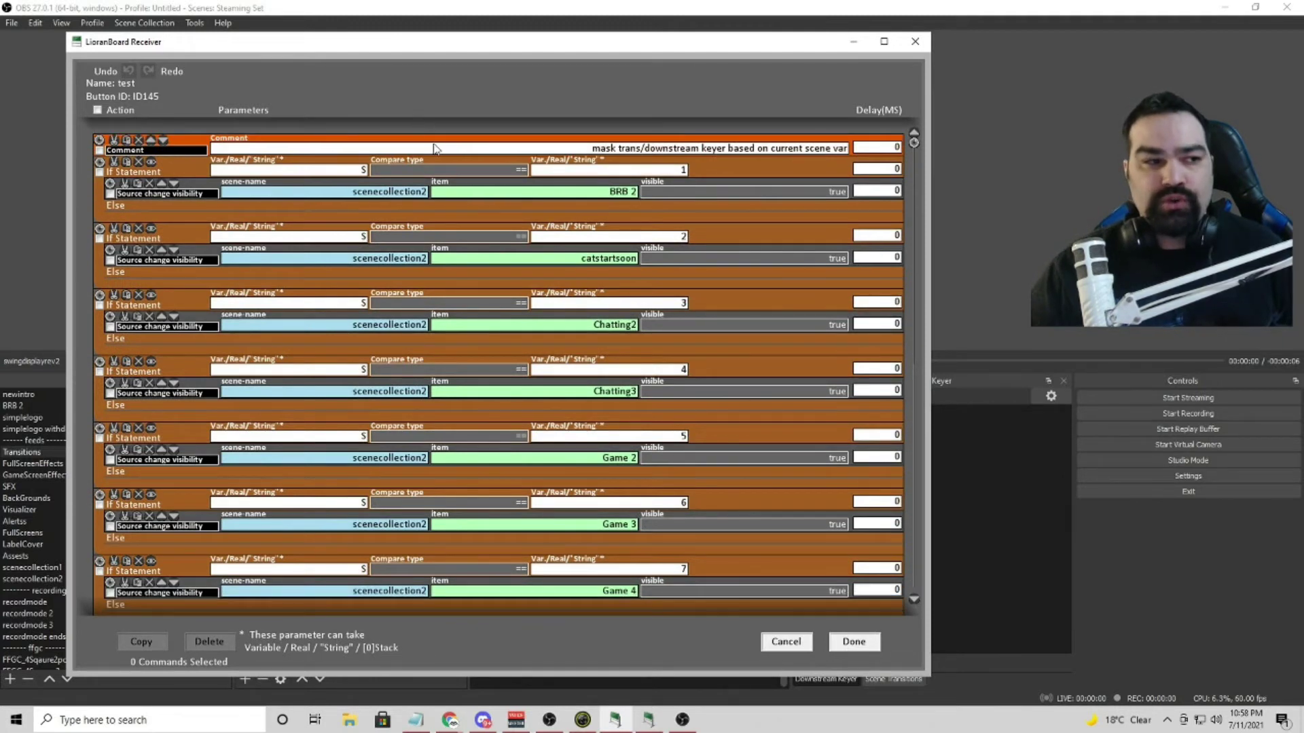
pyautogui.moveTo(435, 144)
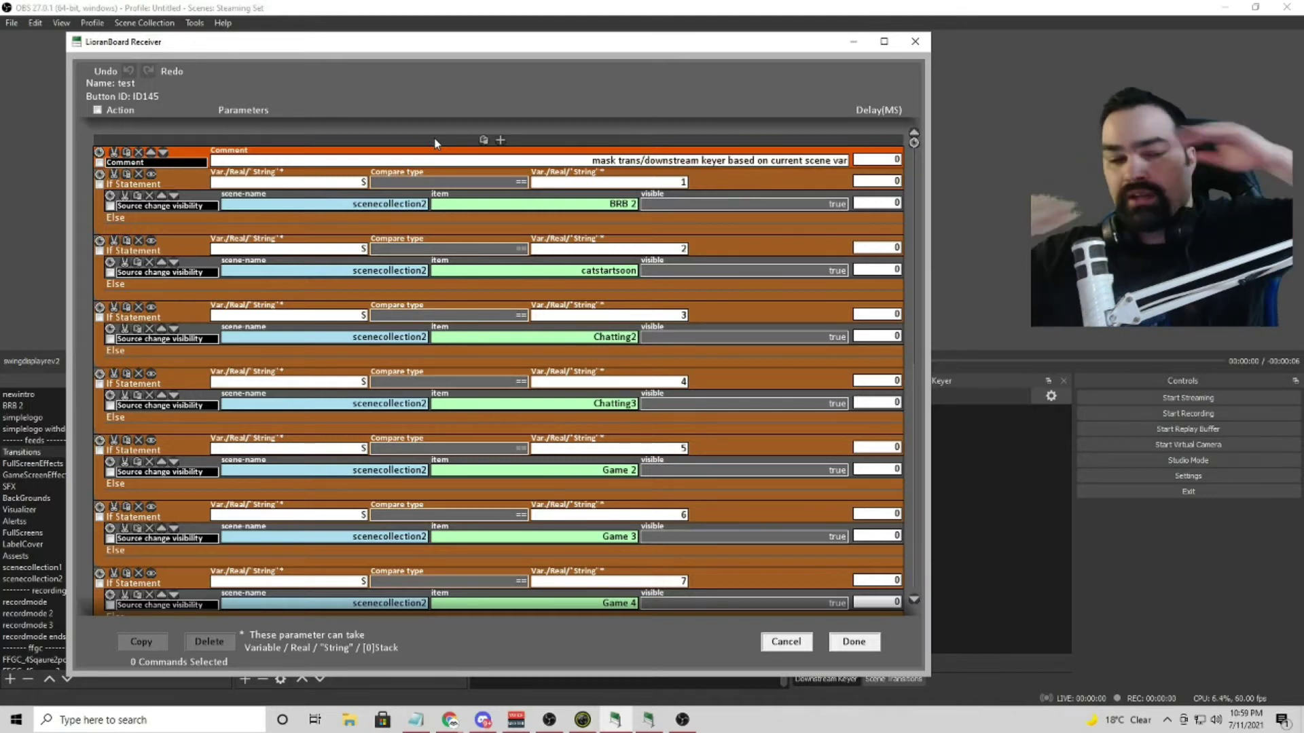
pyautogui.scroll(-1, 381, 180)
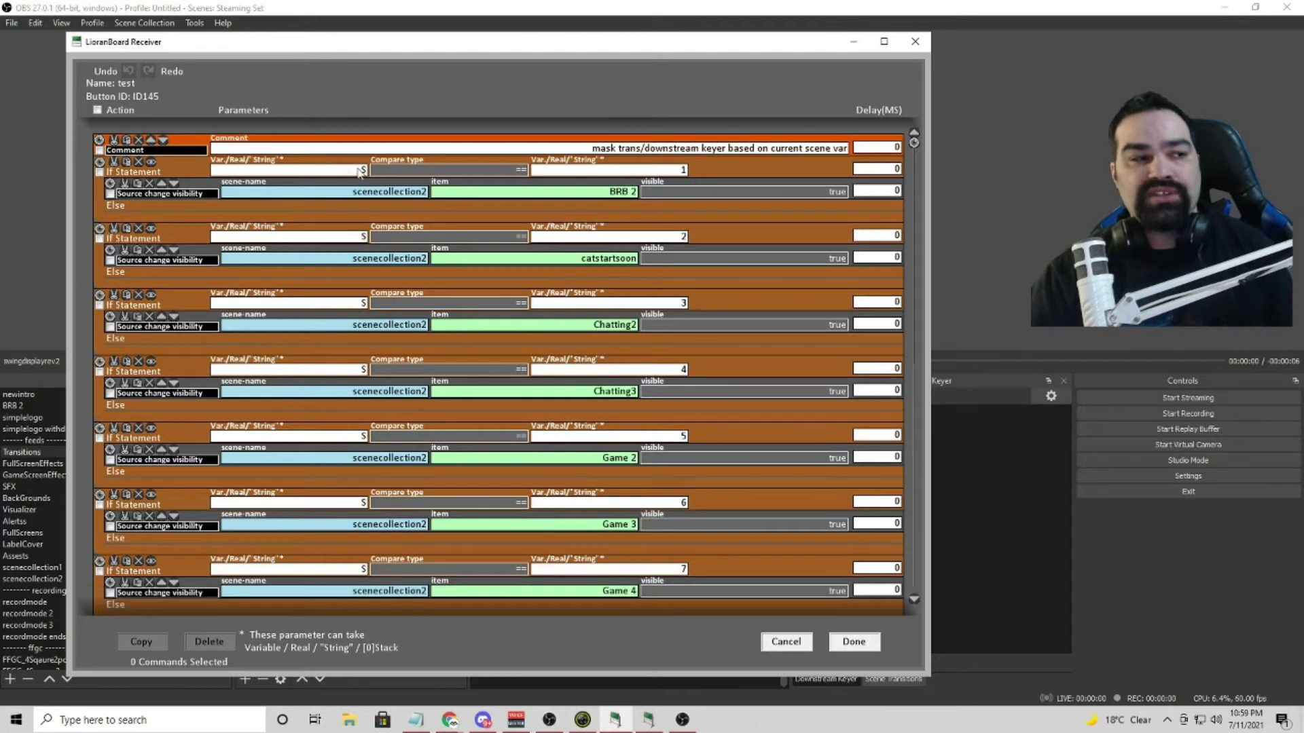
pyautogui.scroll(1, 365, 171)
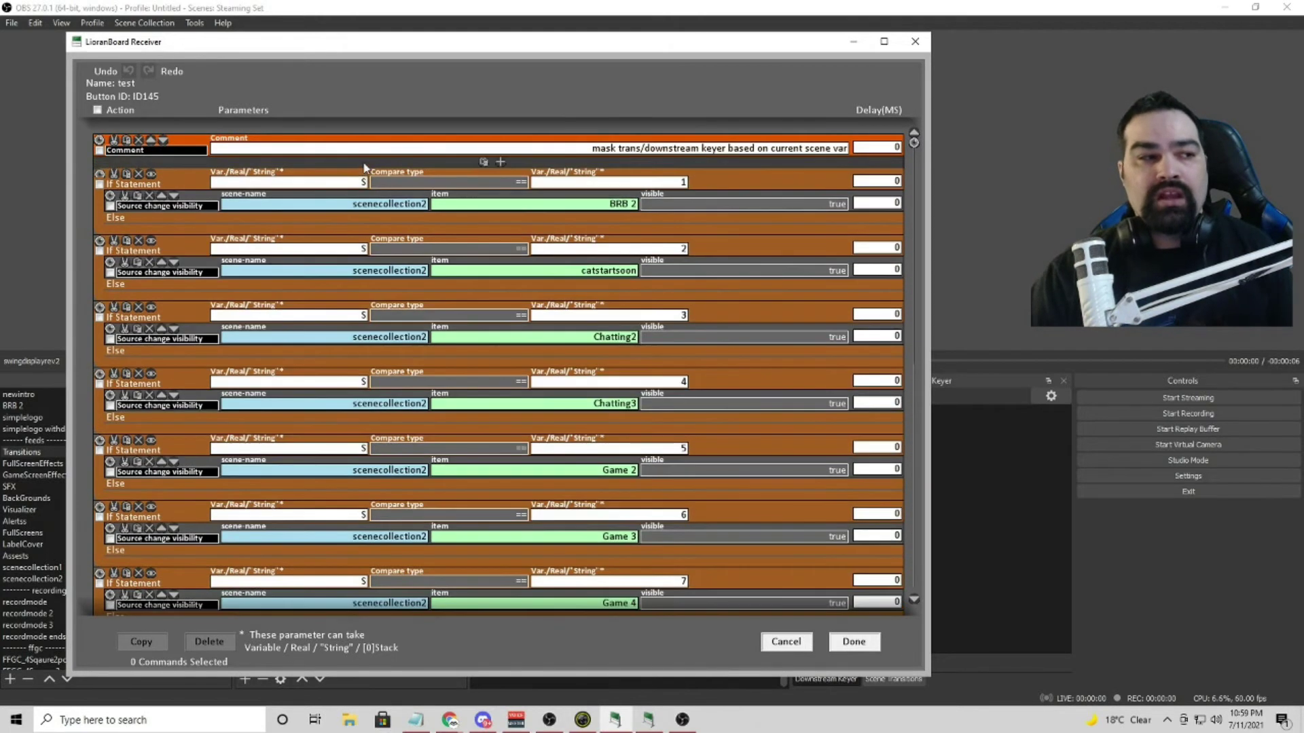
pyautogui.scroll(-1, 651, 183)
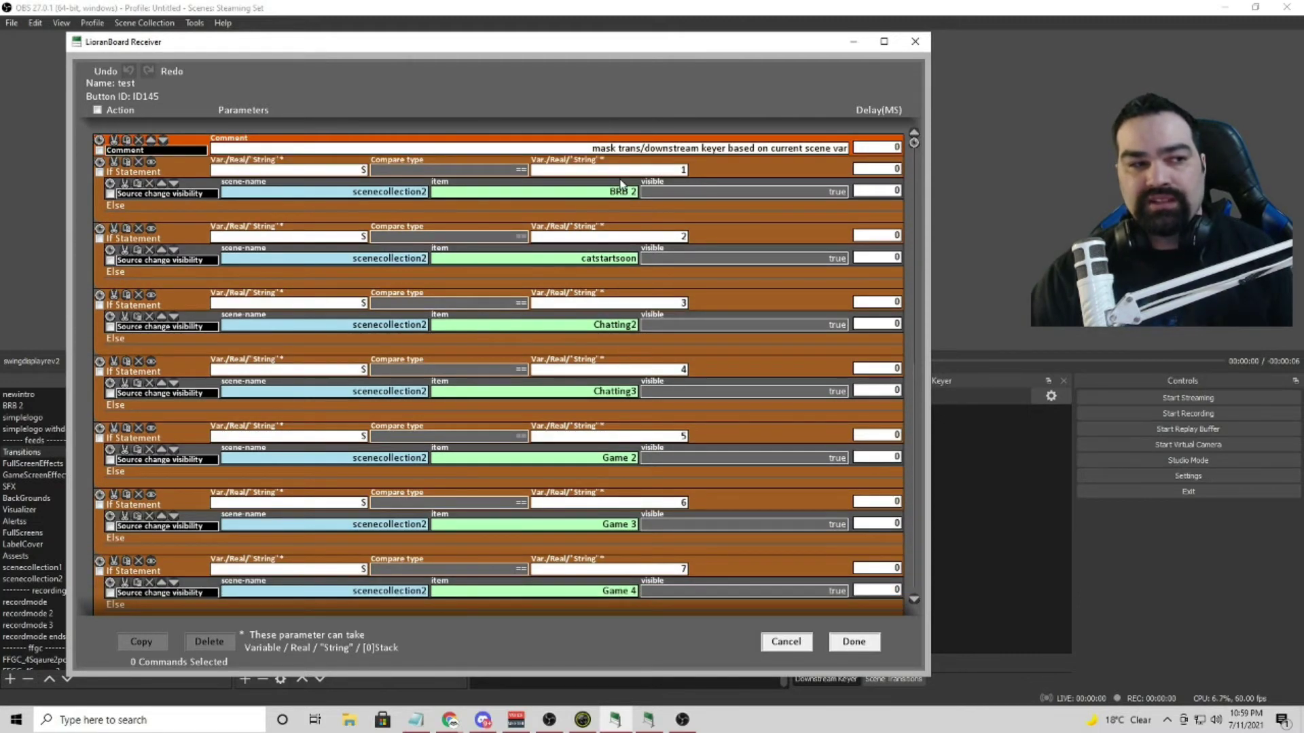
pyautogui.moveTo(622, 184)
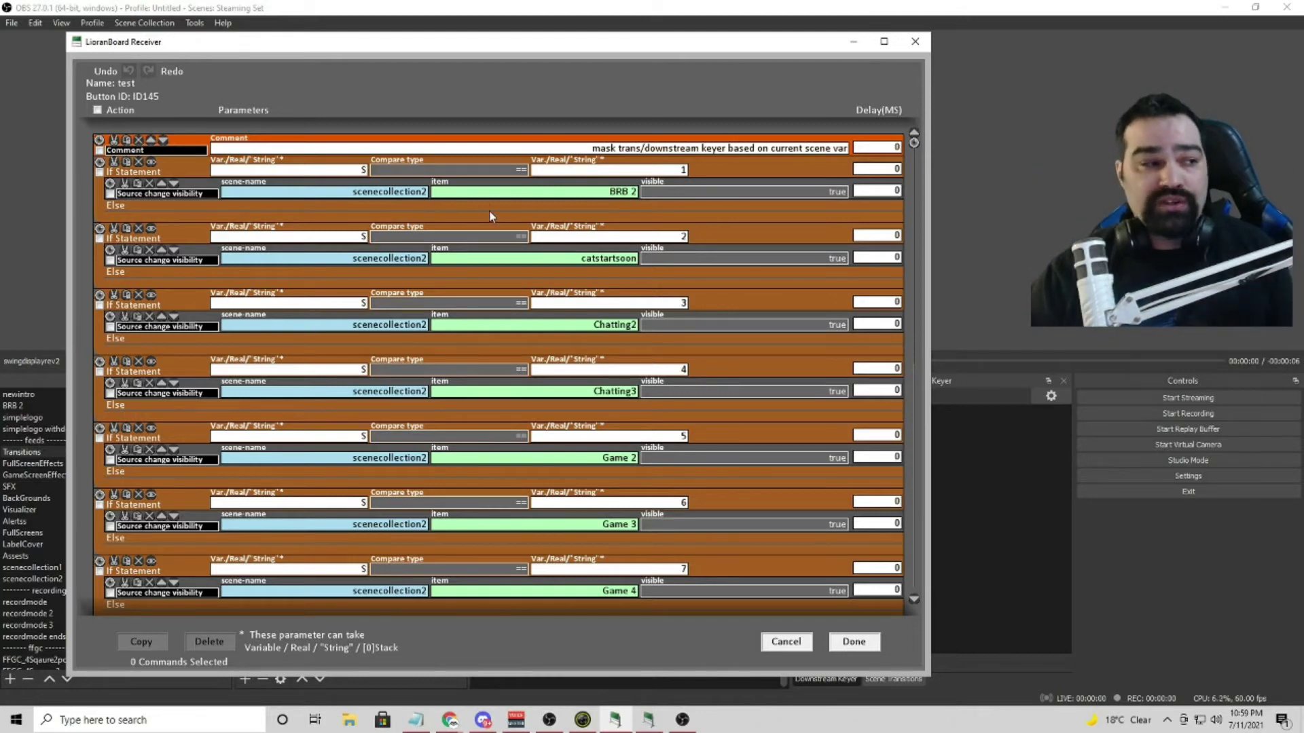
pyautogui.scroll(-4, 534, 245)
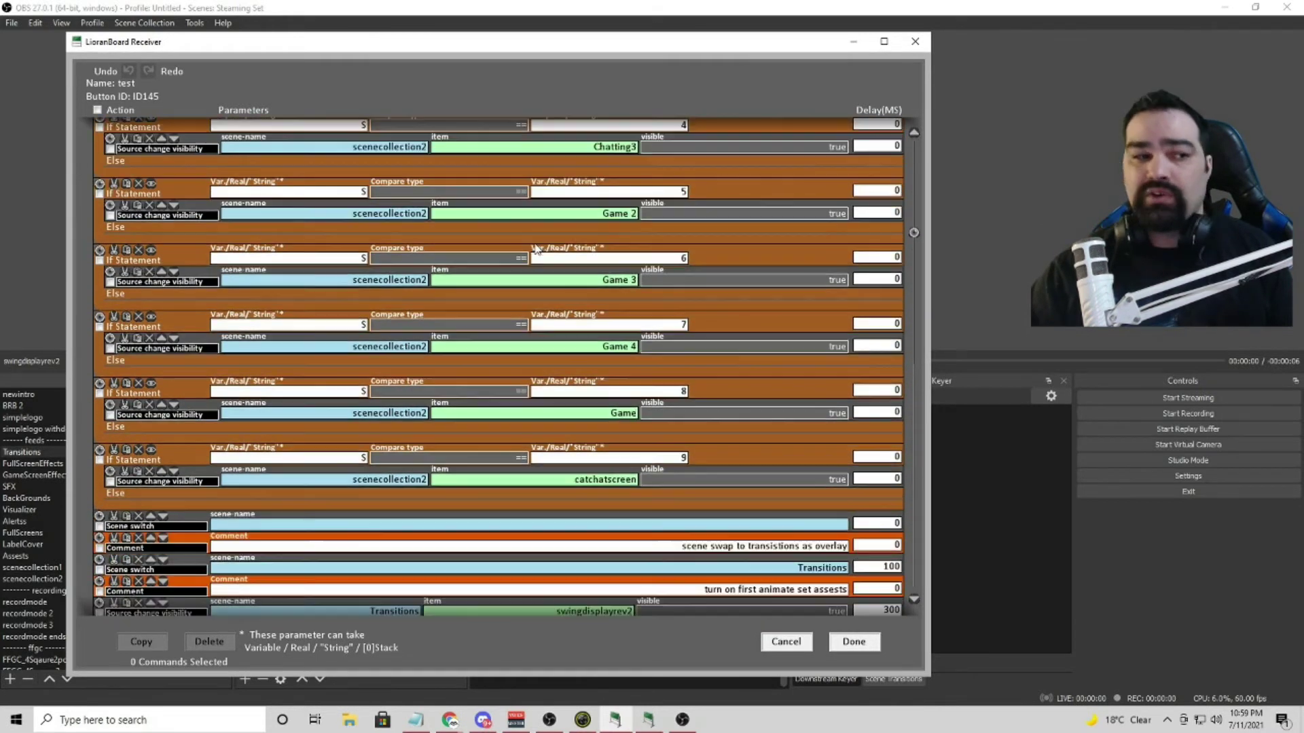
pyautogui.moveTo(537, 250)
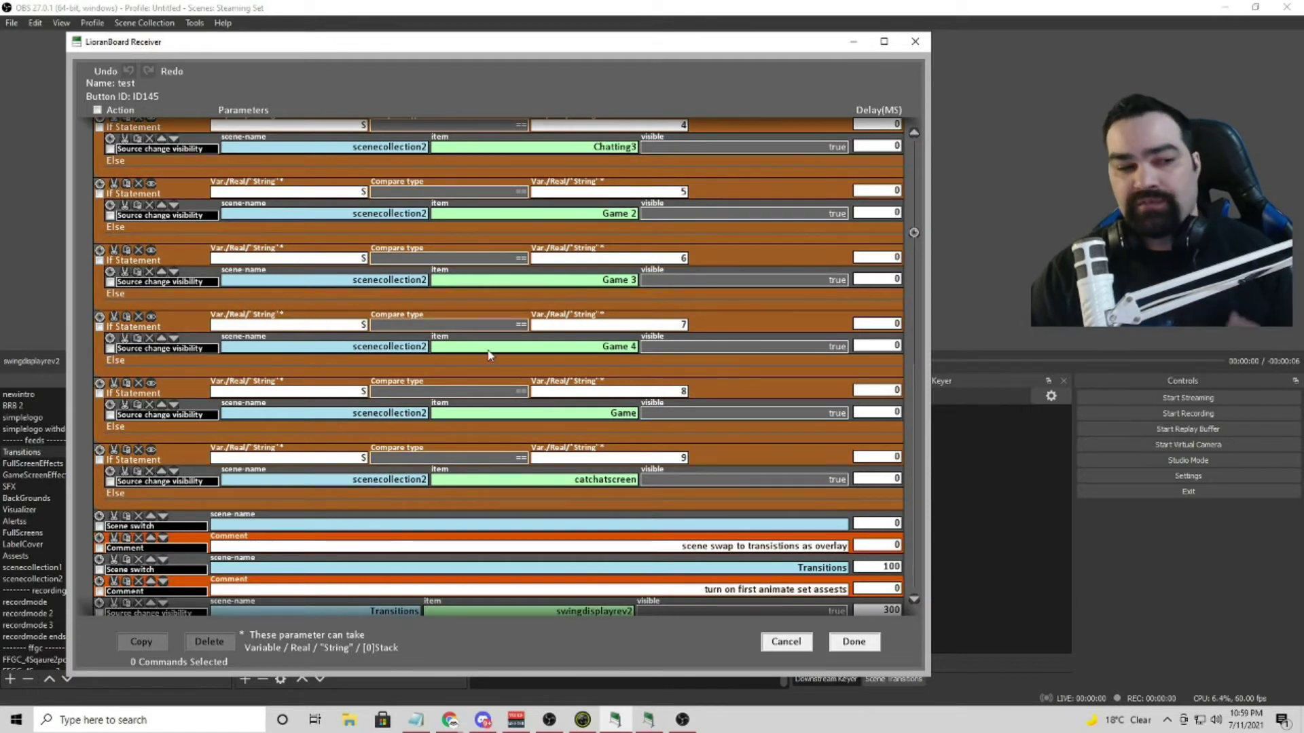
pyautogui.scroll(-2, 499, 251)
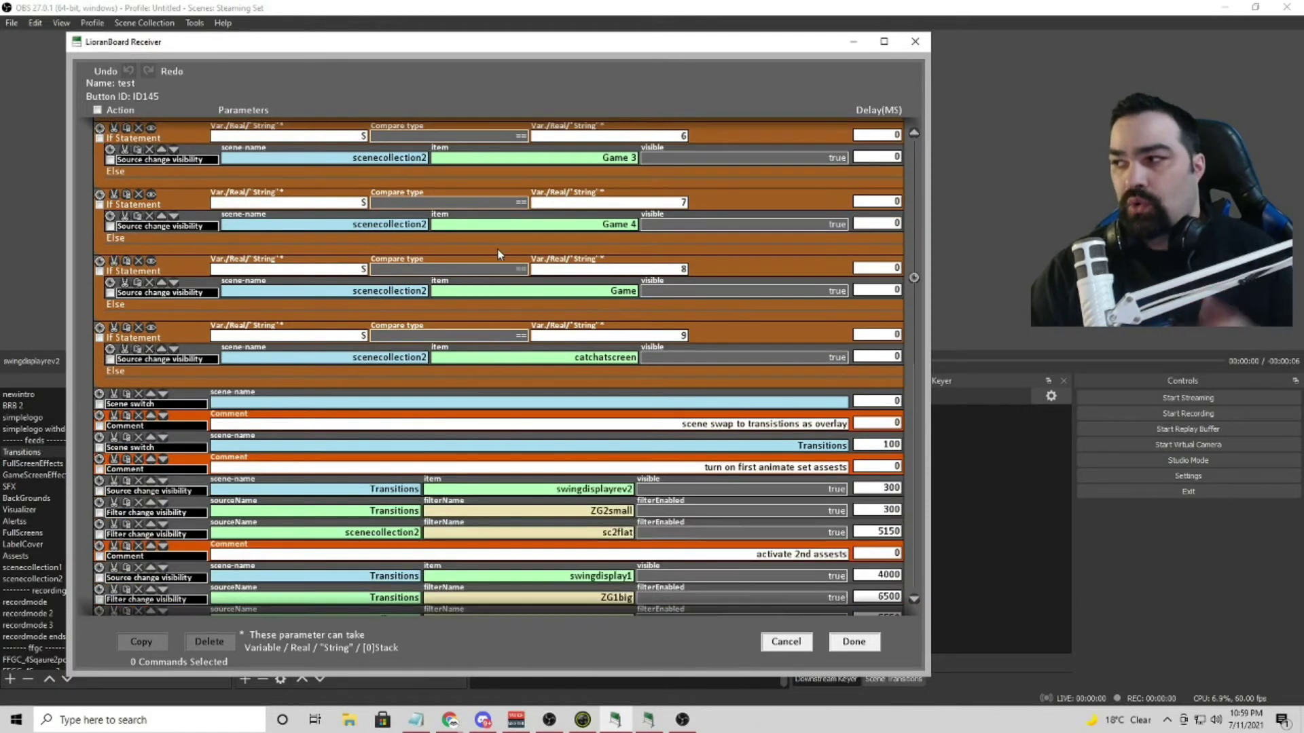
pyautogui.moveTo(625, 255)
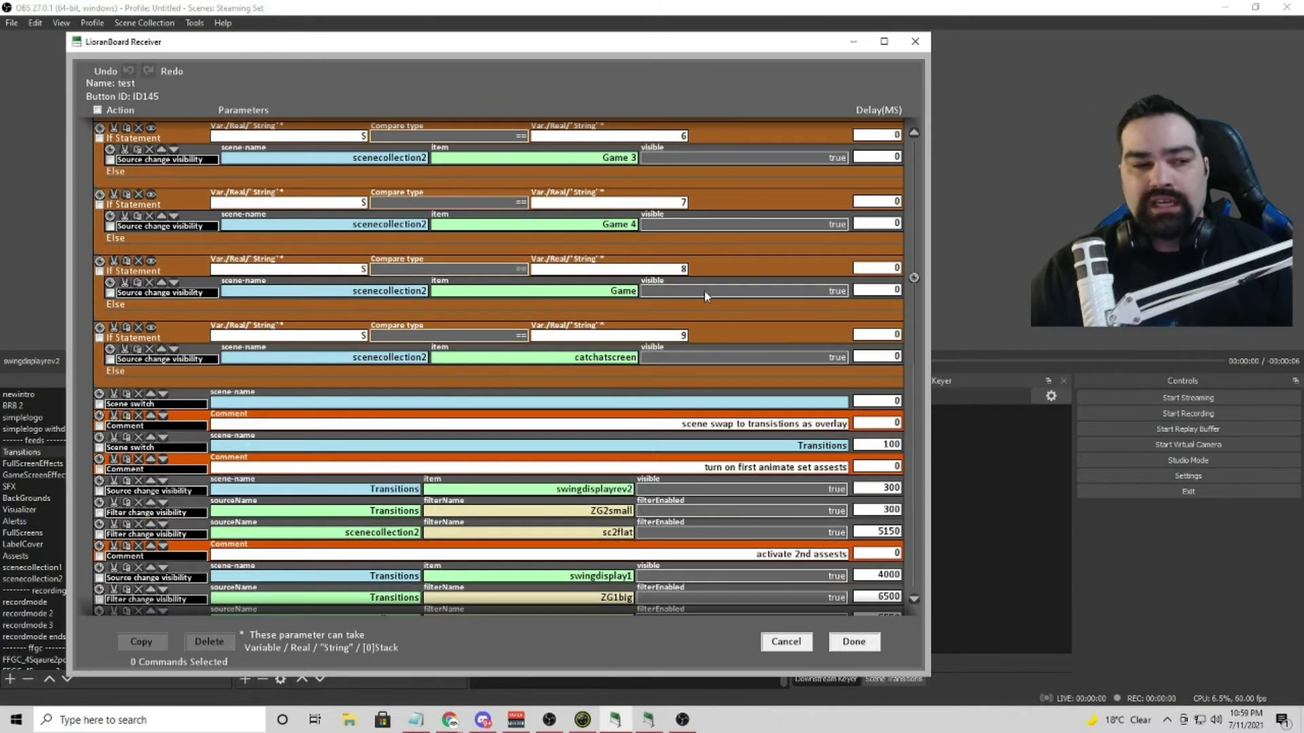
pyautogui.moveTo(659, 317)
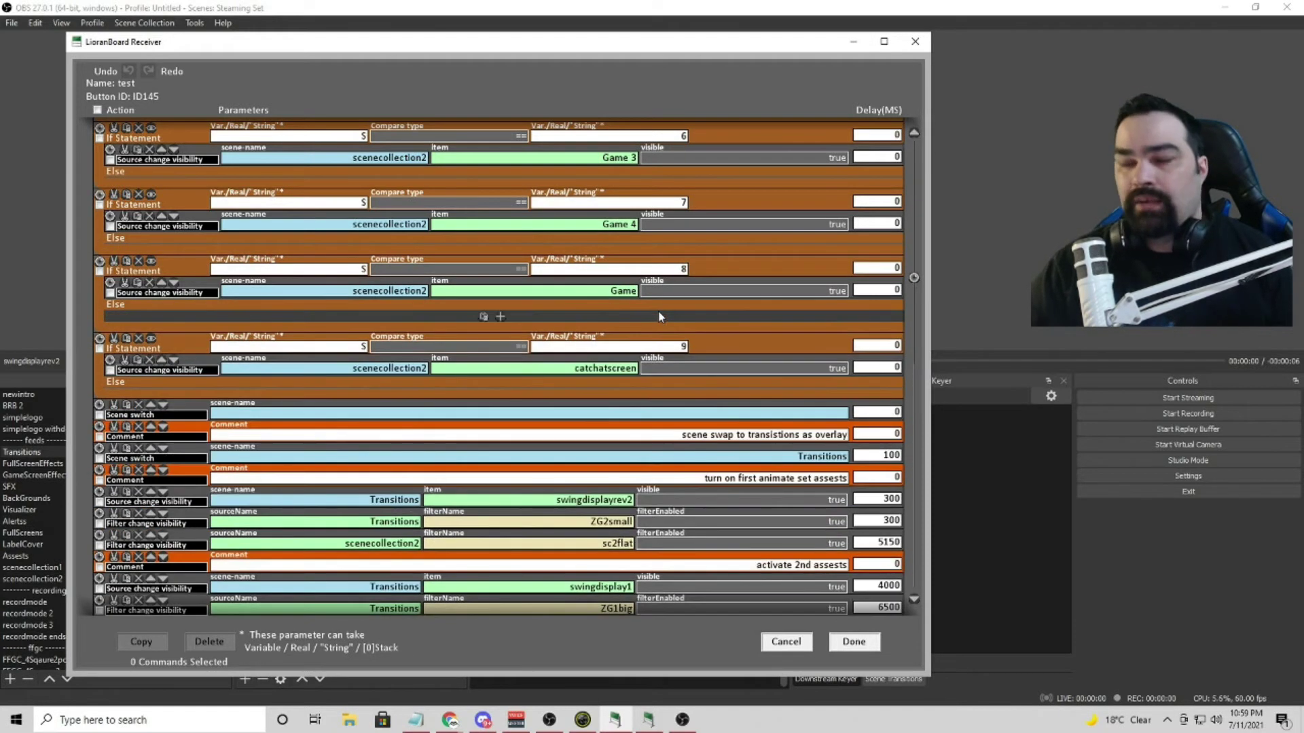
# Delete the empty Scene switch command between the last If Statement and the "scene swap to transistions as overlay" comment.
pyautogui.scroll(-3, 659, 316)
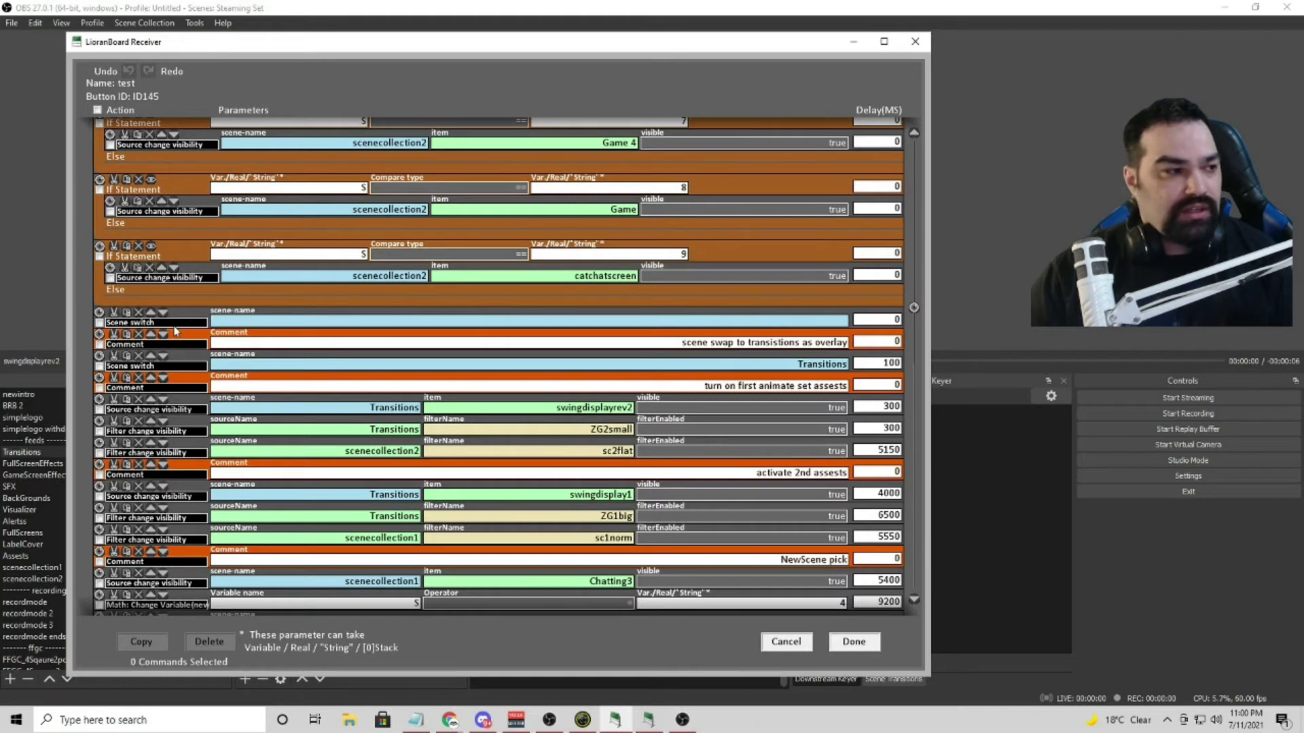
pyautogui.click(606, 321)
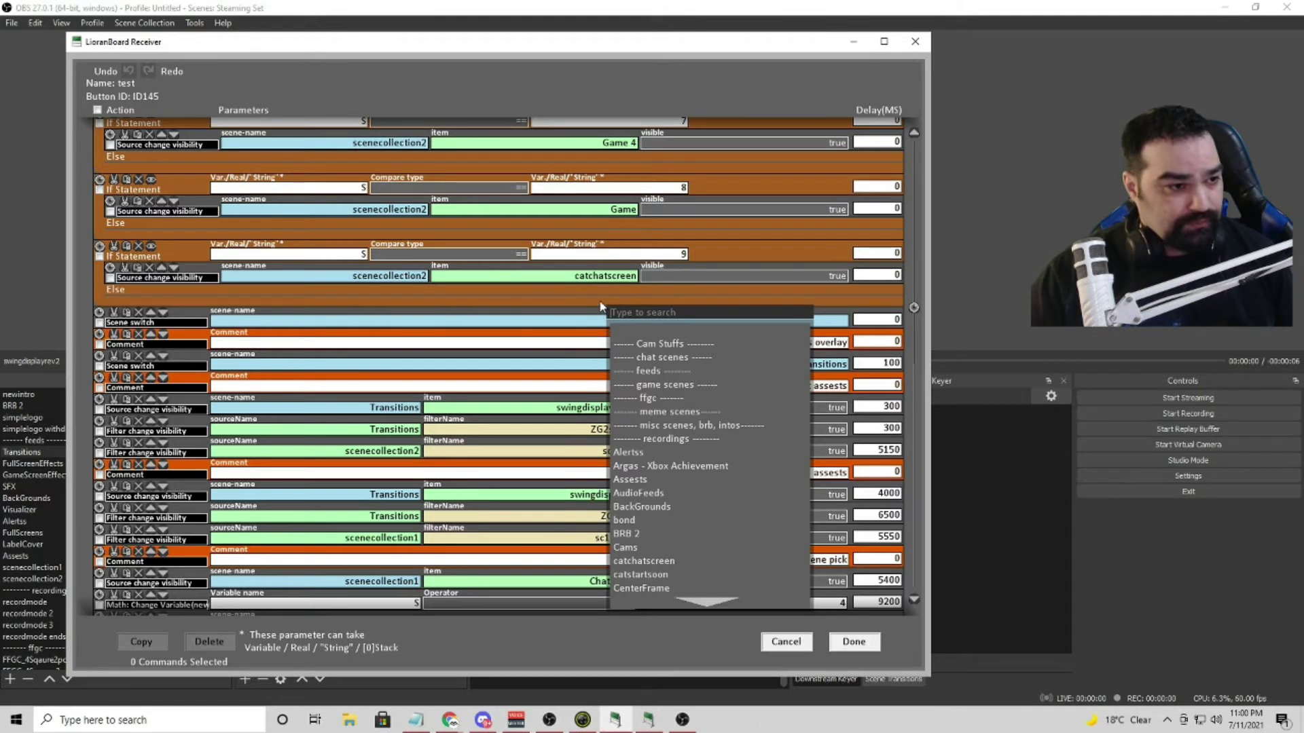
pyautogui.click(600, 303)
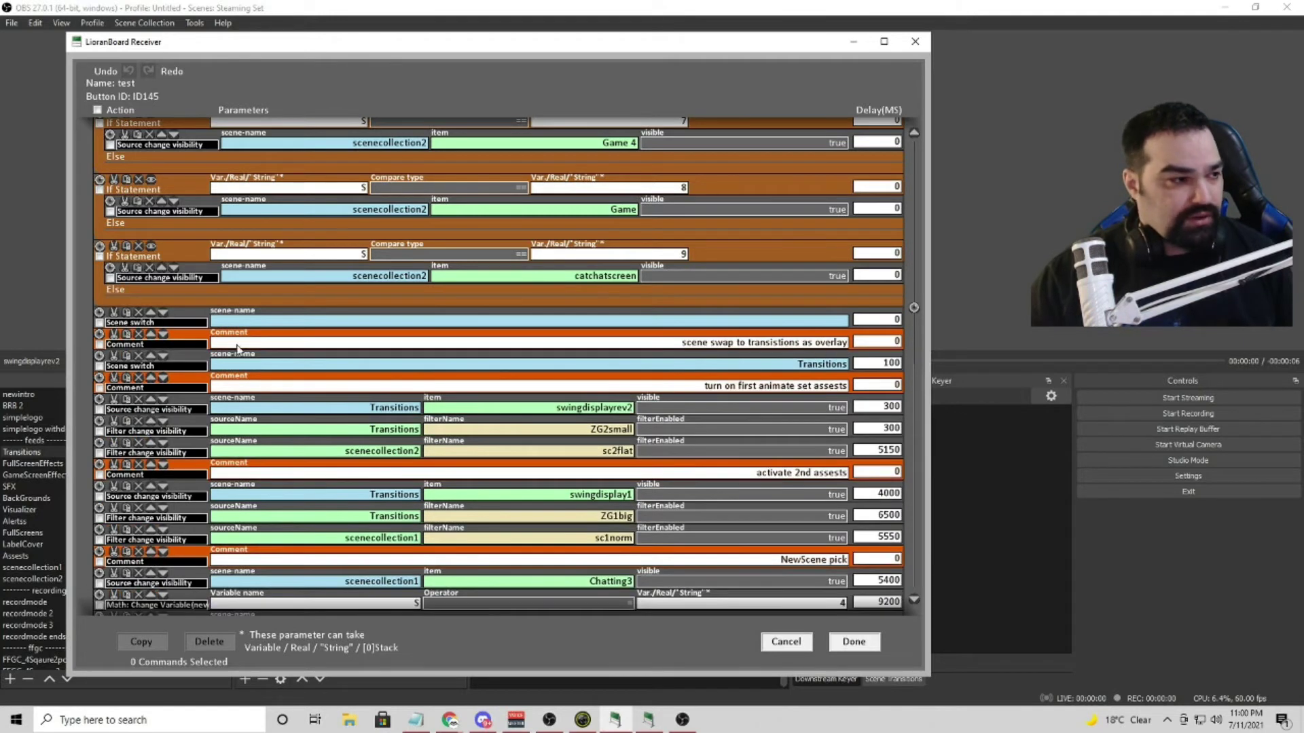
pyautogui.click(139, 313)
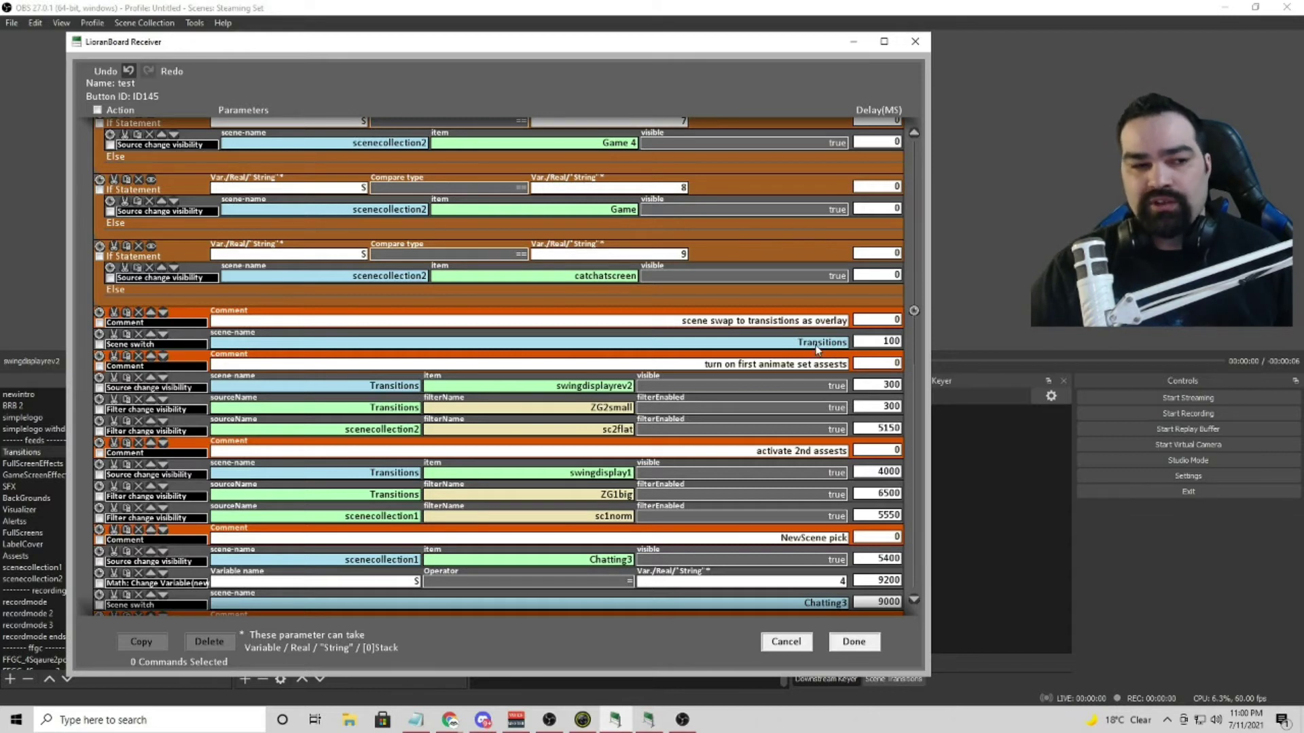
# Examine the remaining commands and delays covering the Transitions overlay, display animations, NewScene pick, scene resets and AudioFeeds sources.
pyautogui.scroll(-4, 818, 347)
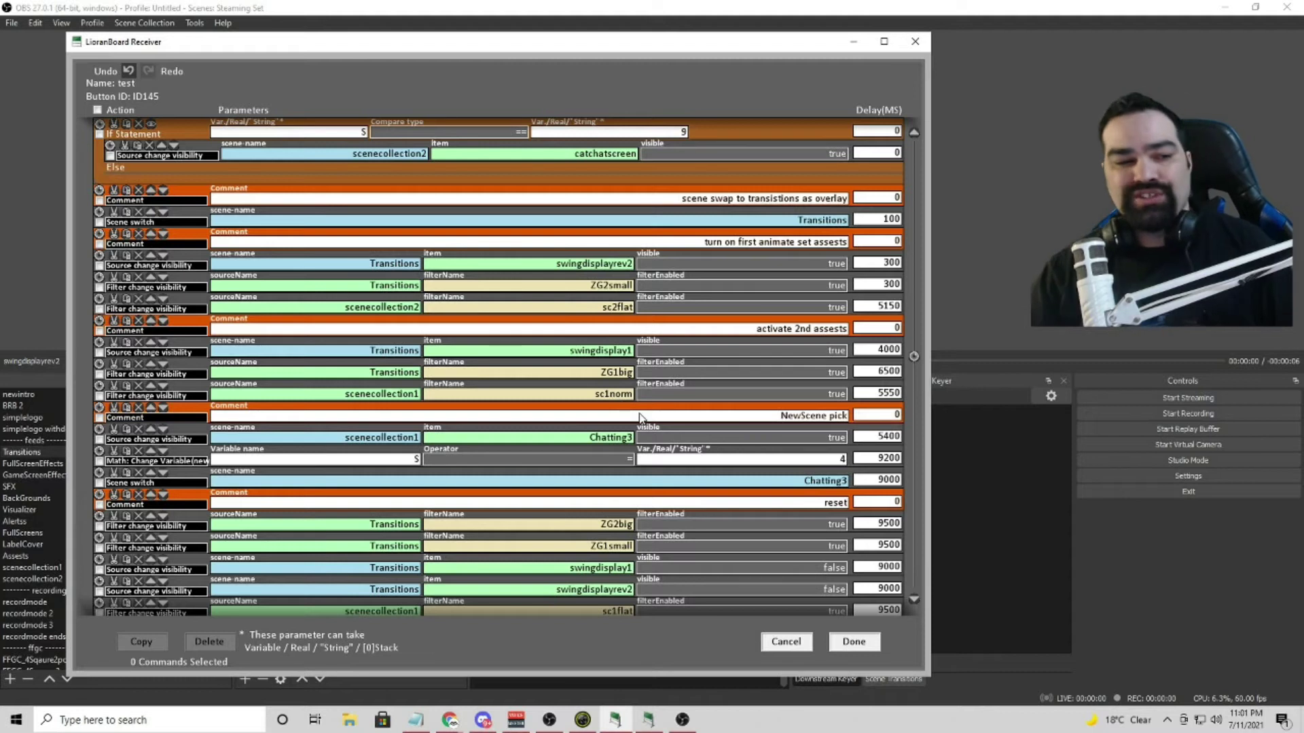
pyautogui.moveTo(639, 415)
pyautogui.scroll(-3, 639, 408)
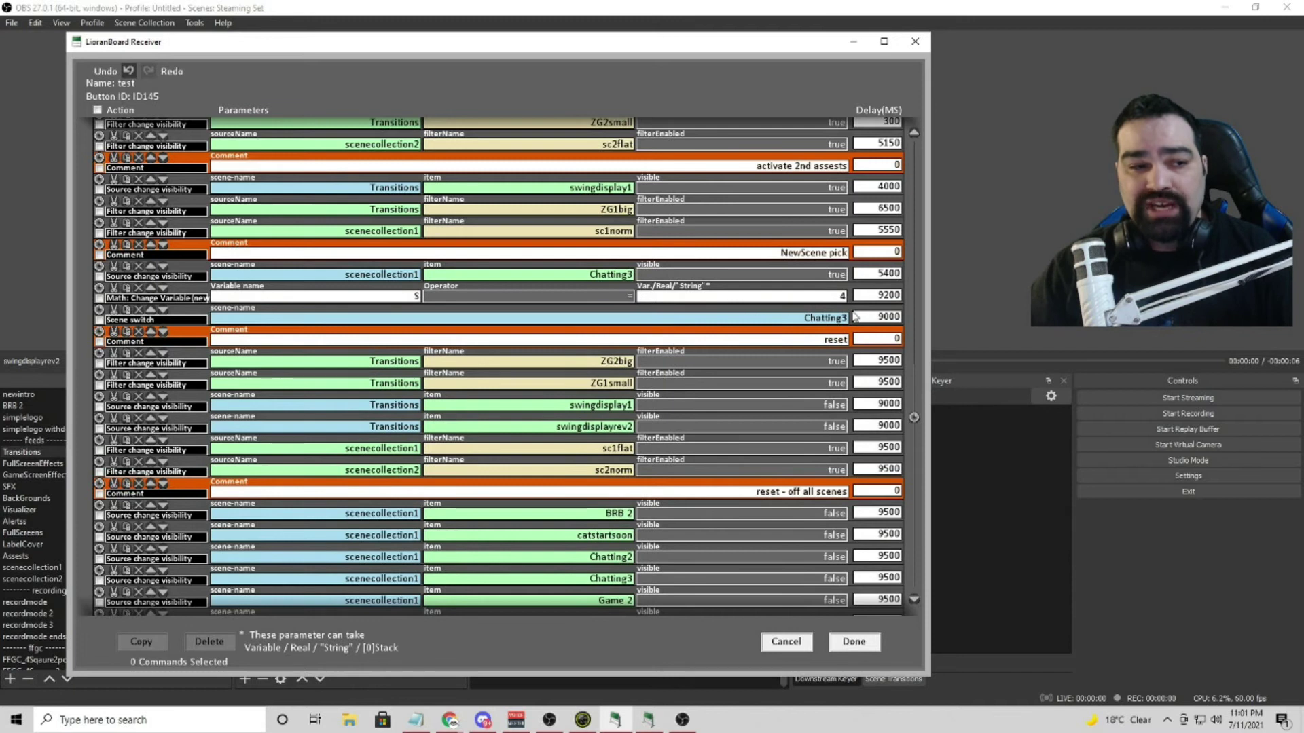
pyautogui.moveTo(614, 291)
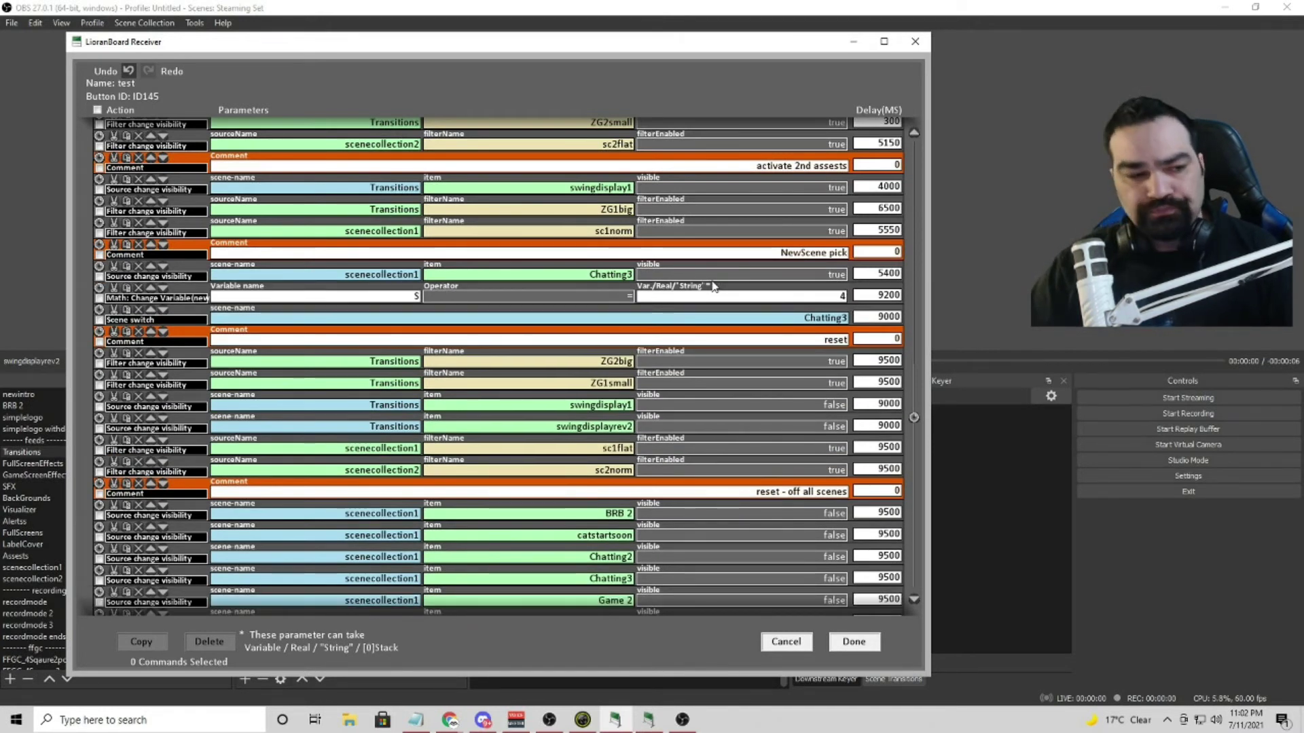
pyautogui.scroll(-3, 755, 284)
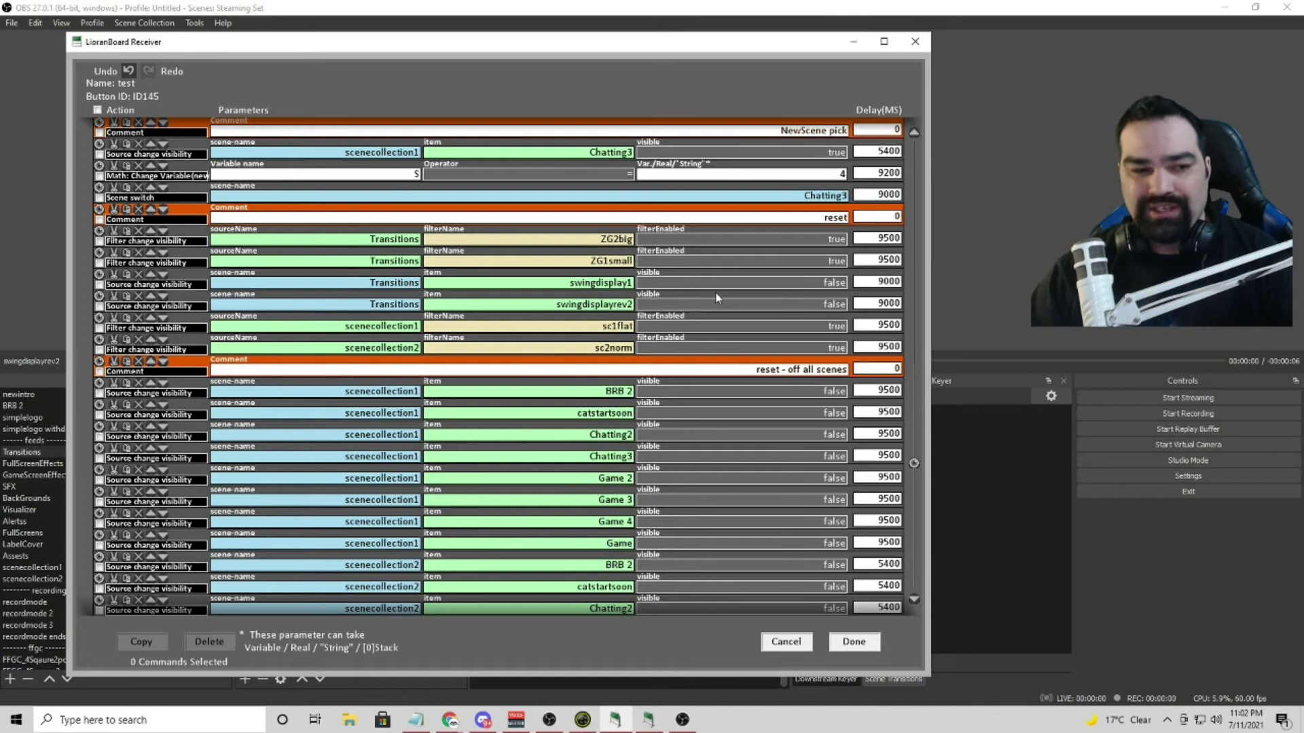
pyautogui.scroll(-5, 718, 299)
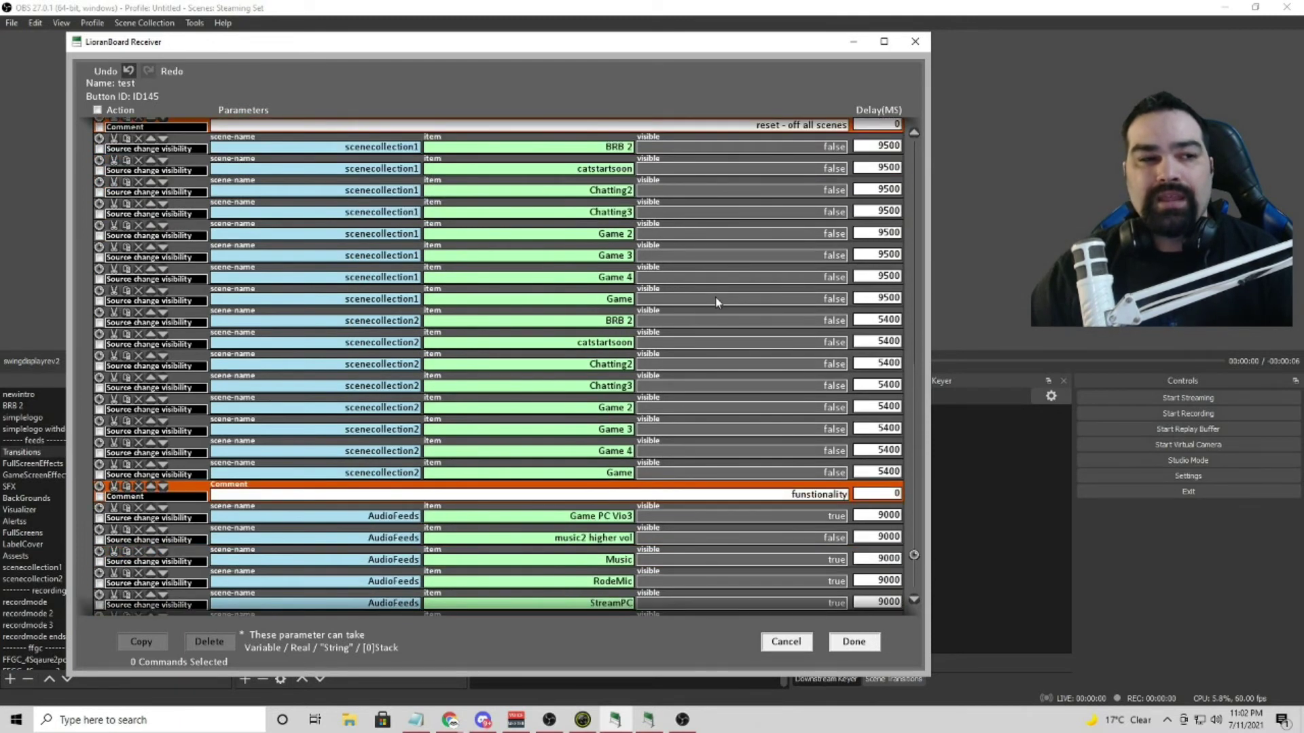
pyautogui.scroll(1, 717, 302)
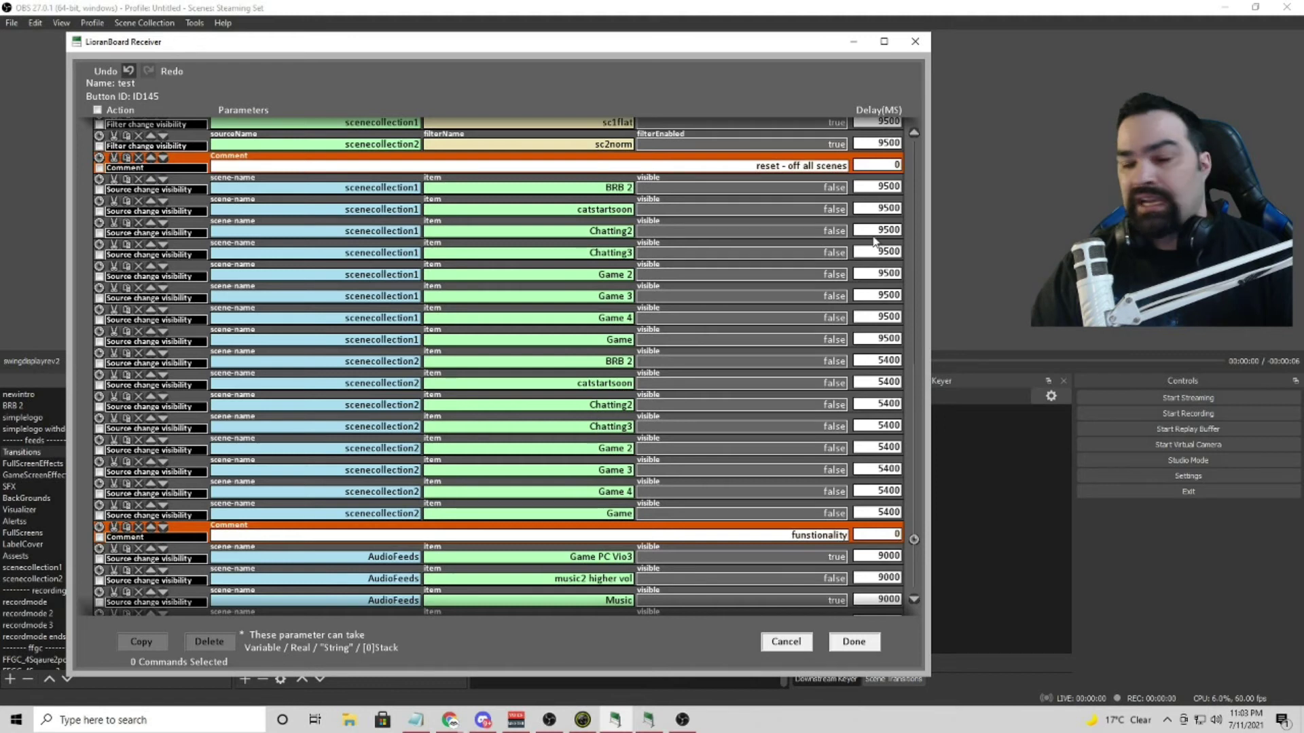
pyautogui.scroll(-3, 841, 369)
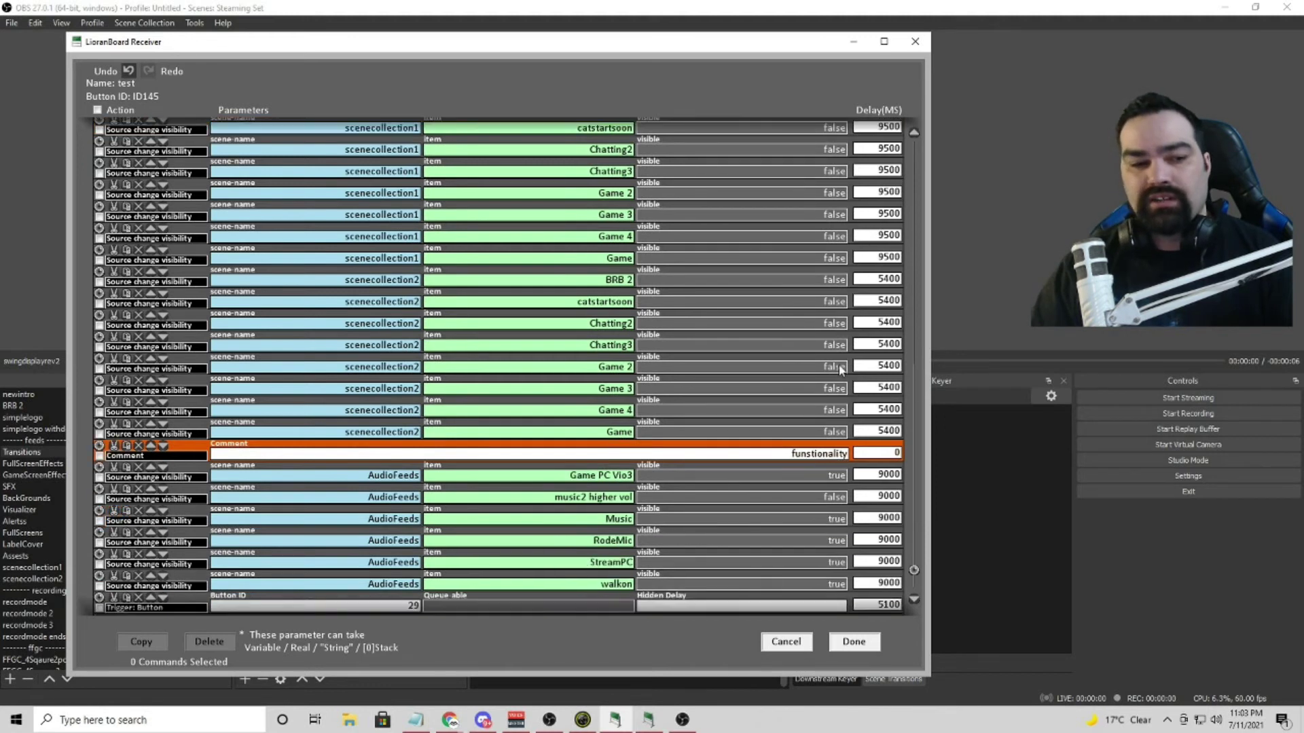
pyautogui.scroll(-1, 841, 369)
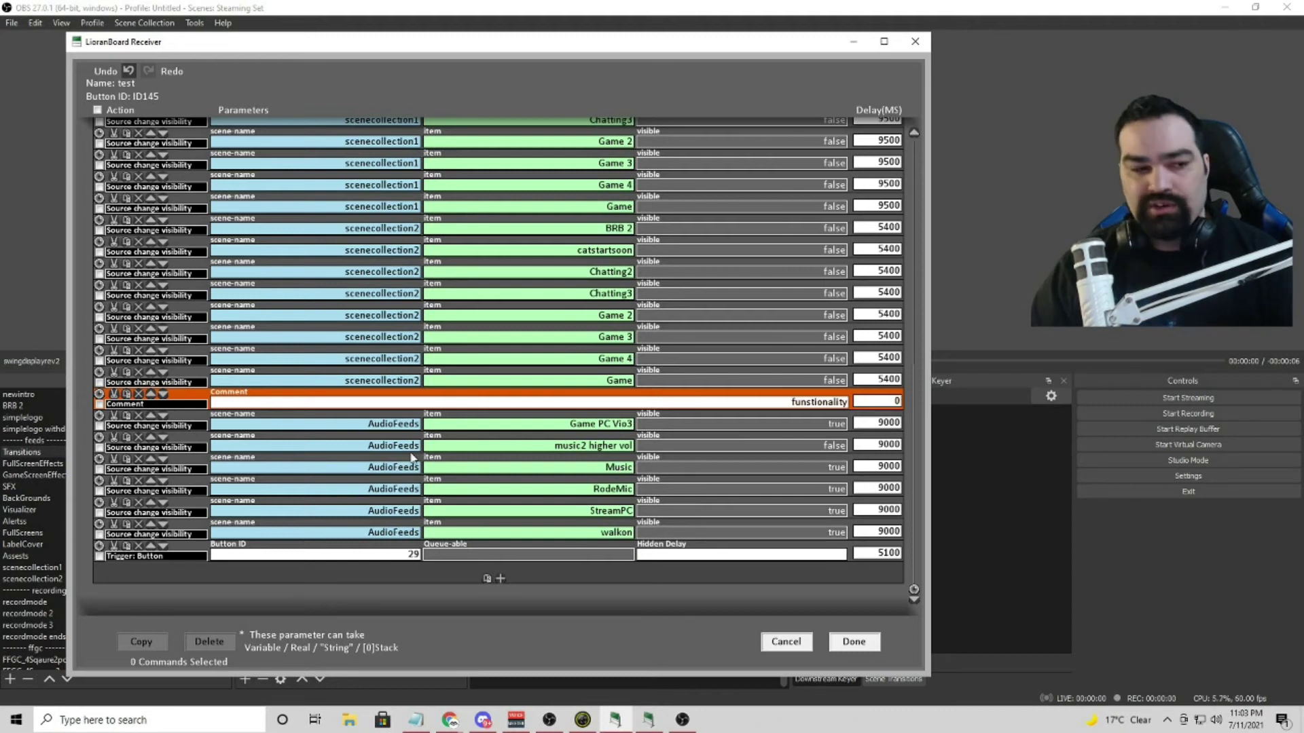
pyautogui.moveTo(595, 460)
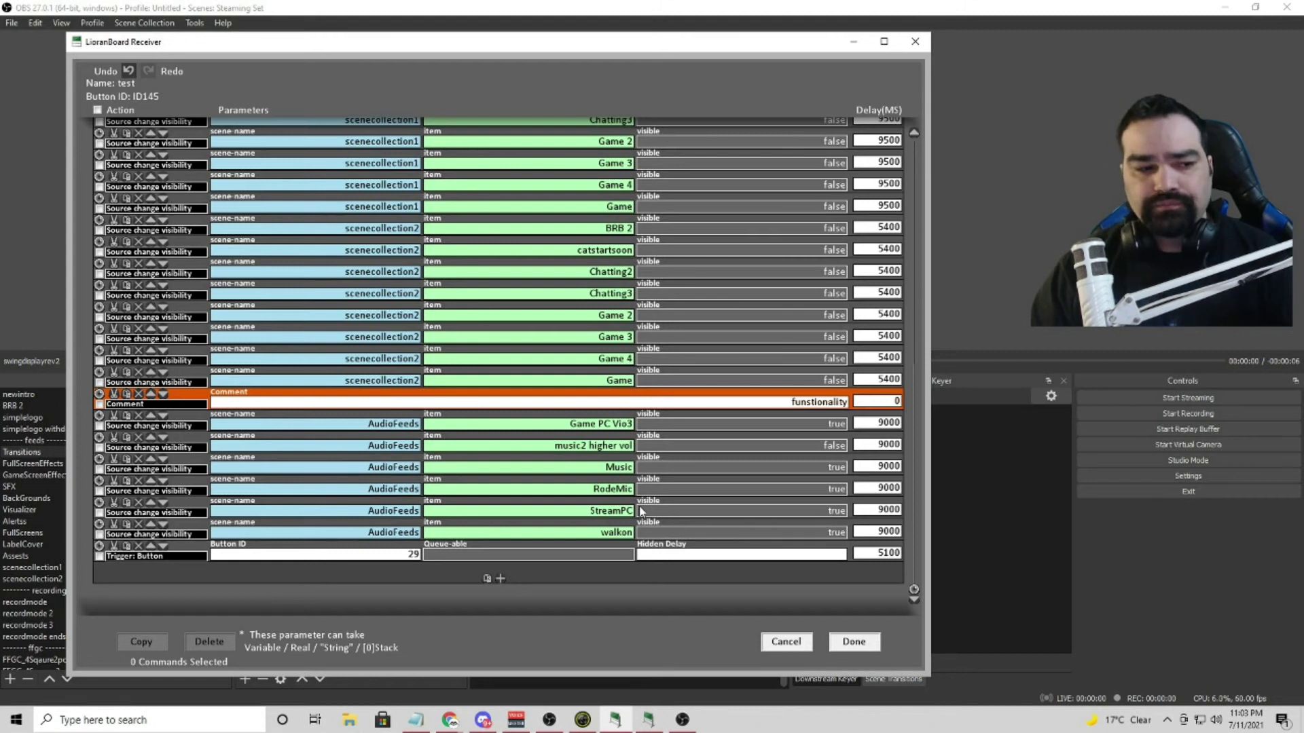
pyautogui.moveTo(611, 421)
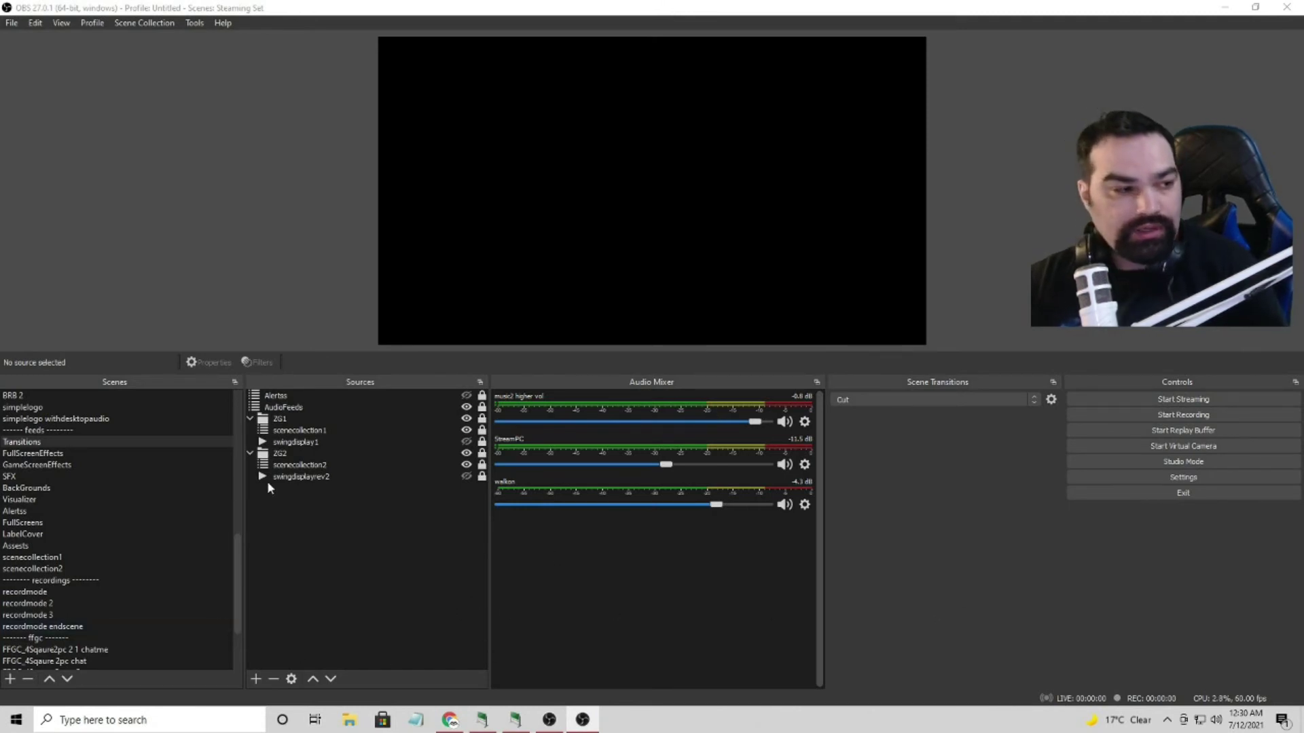
# In OBS, inspect the media properties of the swingdisplayrev2 source in group ZG2, leaving its settings alone.
pyautogui.rightClick(307, 477)
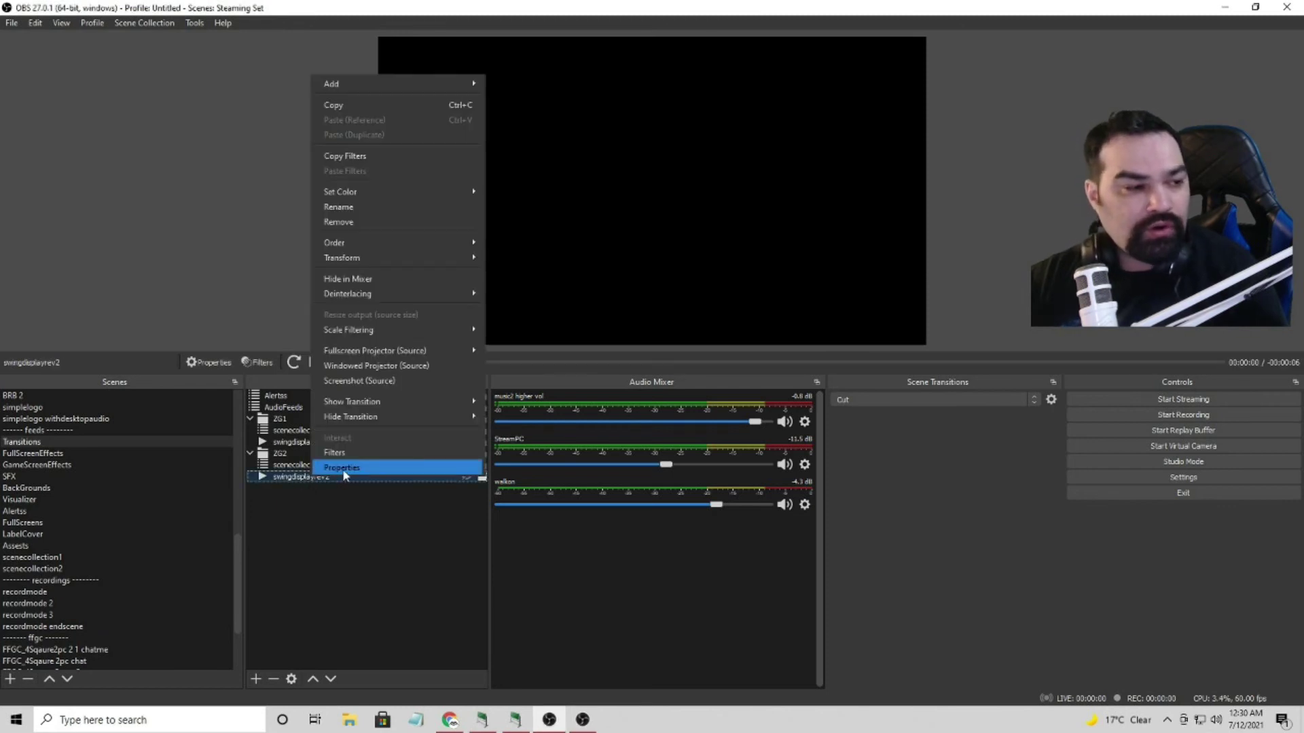
pyautogui.click(344, 469)
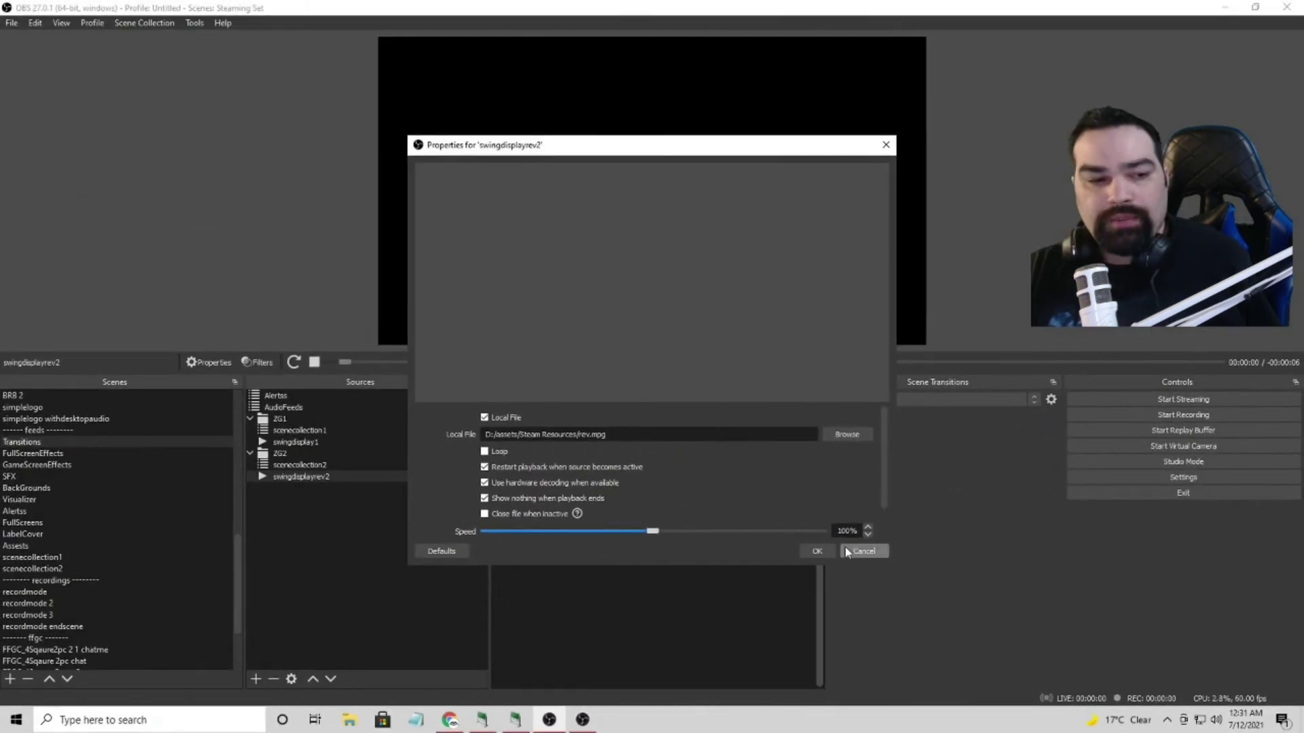
pyautogui.click(995, 460)
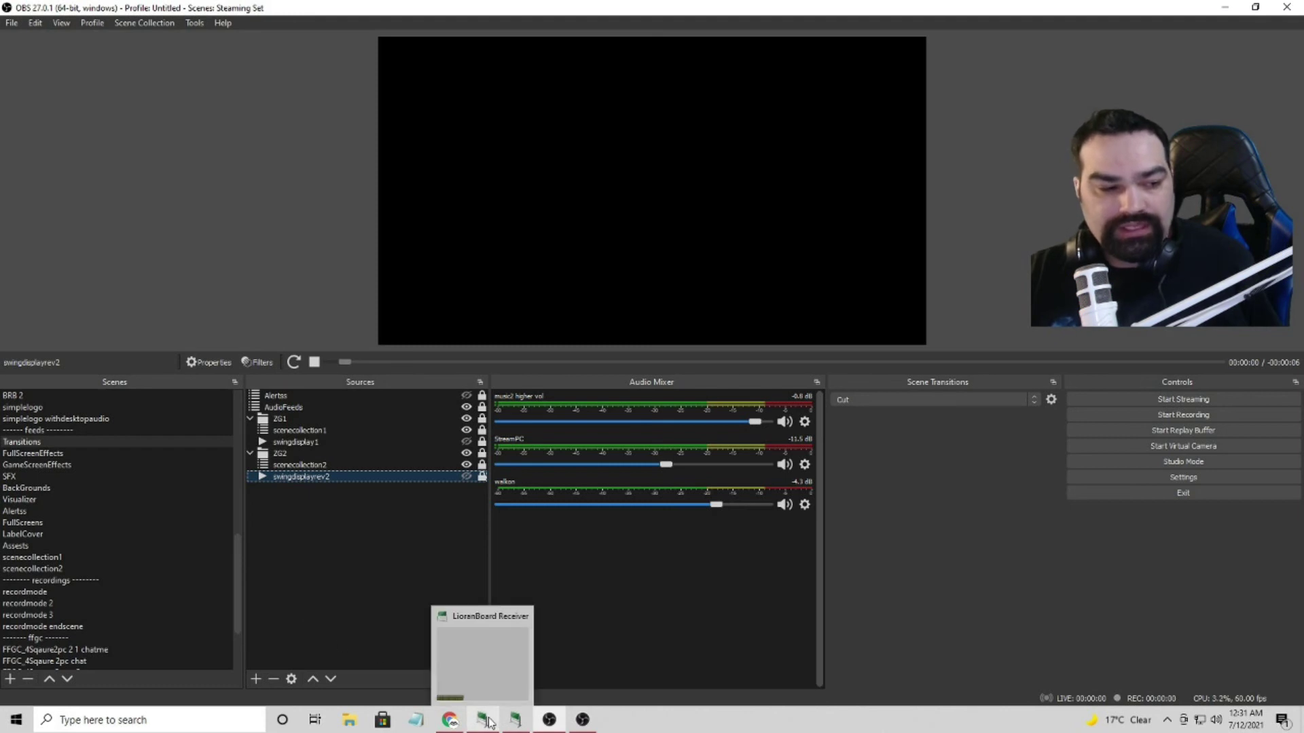
# Bring up the LioranBoard Stream Deck, place it below the OBS preview, and enlarge the preview area.
pyautogui.click(522, 722)
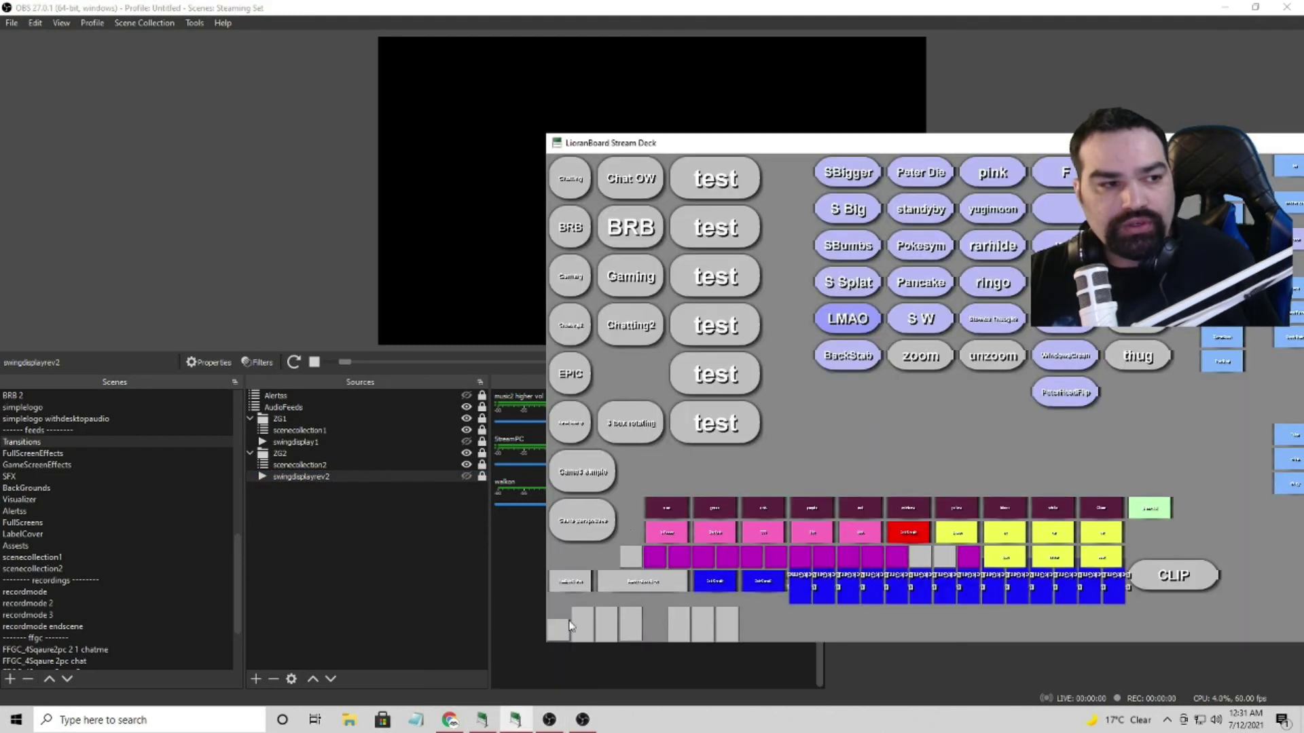
pyautogui.moveTo(722, 151); pyautogui.dragTo(376, 446)
pyautogui.moveTo(613, 371); pyautogui.dragTo(614, 410)
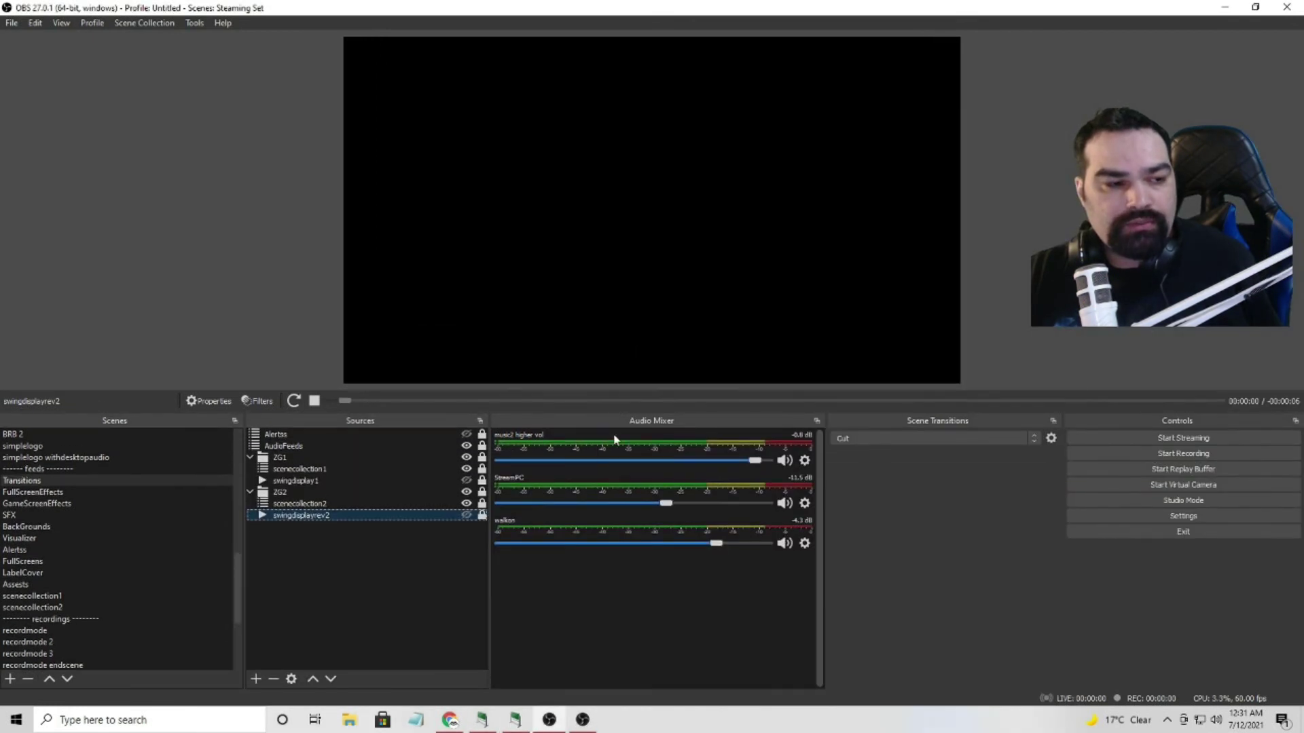
# Return to the LioranBoard Stream Deck and run the transition with the test button beside BRB.
pyautogui.click(516, 722)
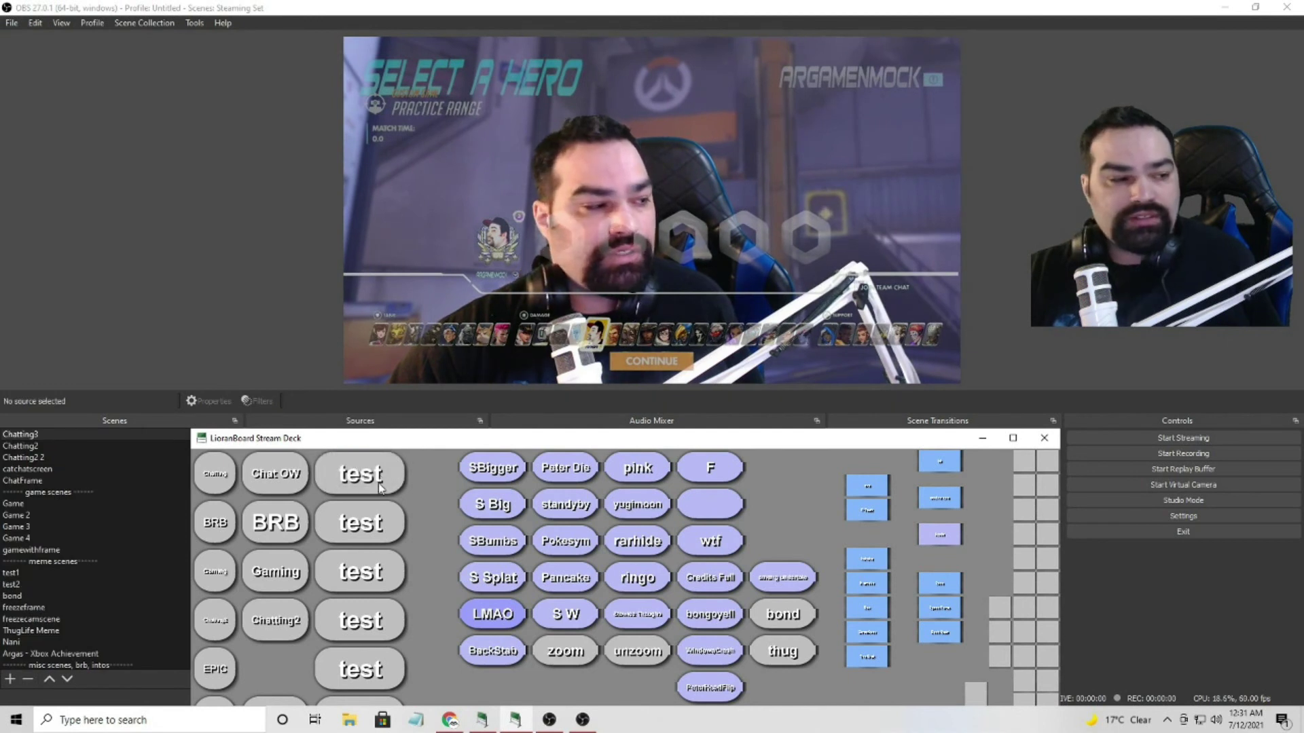
pyautogui.click(375, 530)
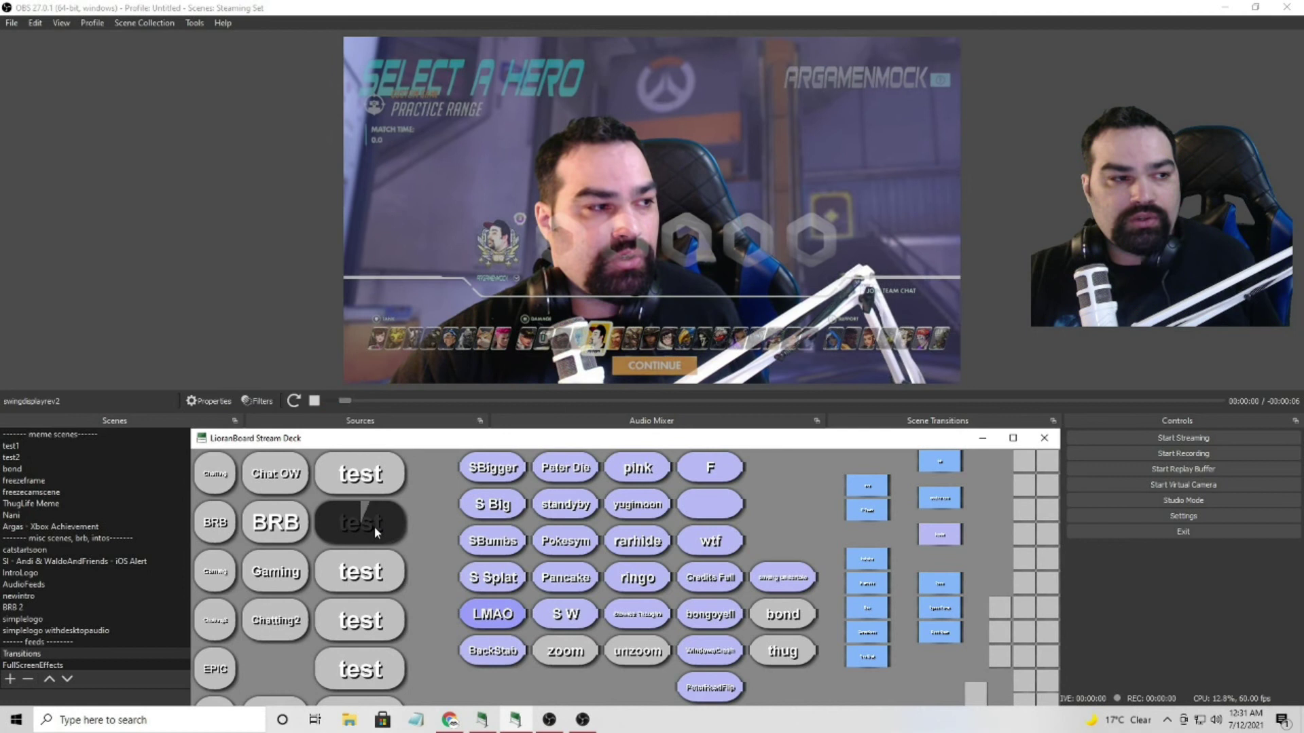